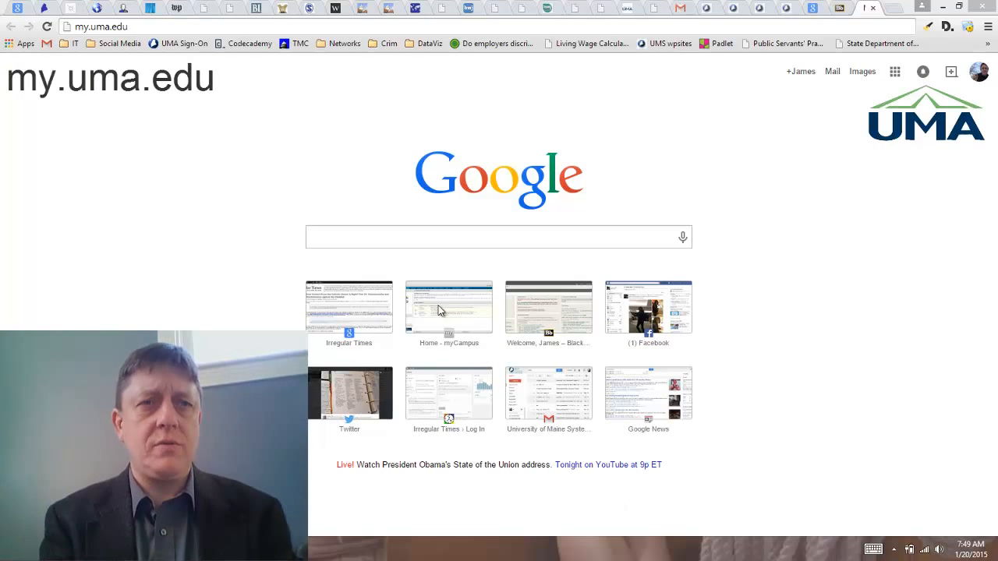
Step: Go to my.uma.edu in the browser
left_click(149, 28)
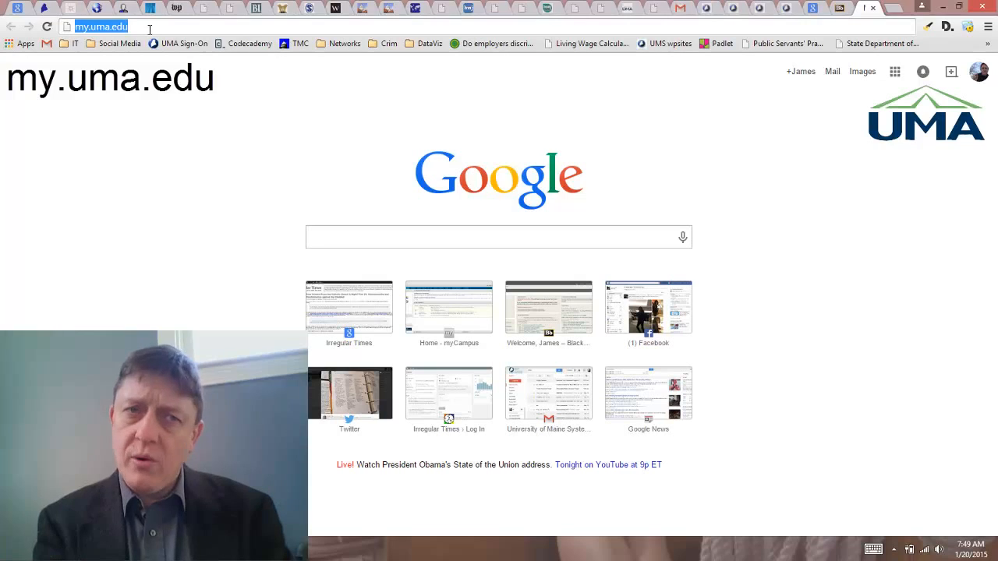
left_click(150, 27)
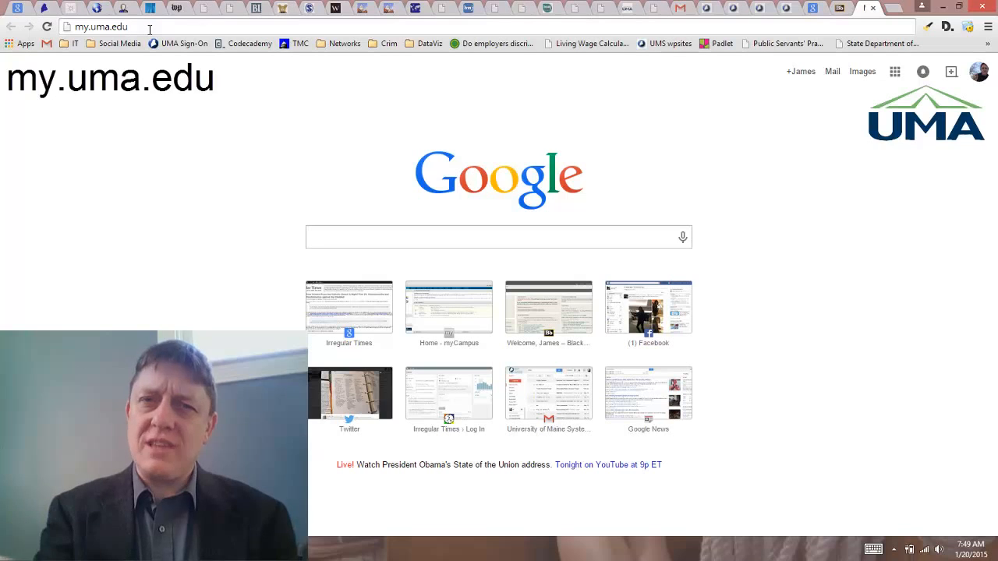
key("Return")
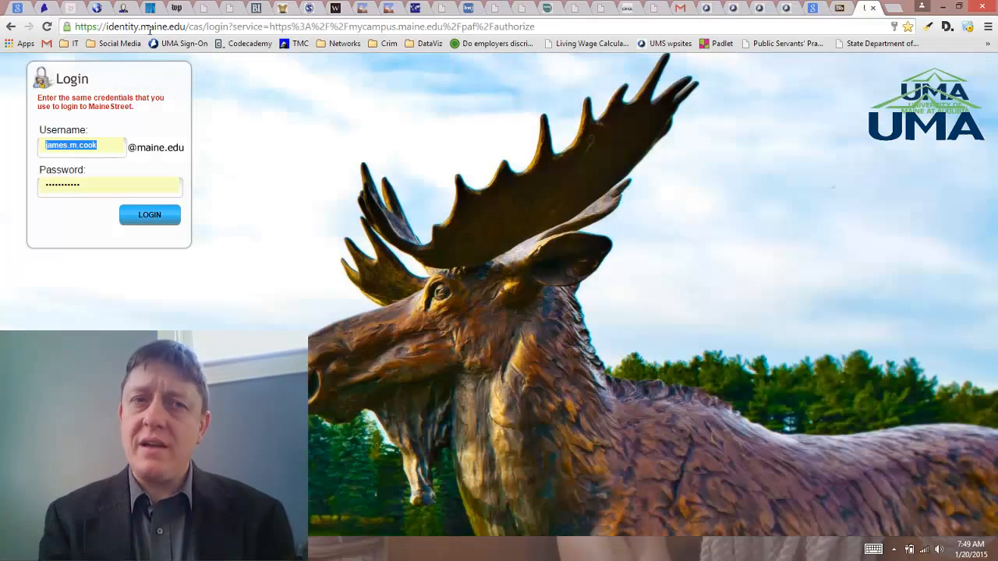
Step: Log in to the campus portal with the saved username and password
left_click(108, 148)
left_click(113, 185)
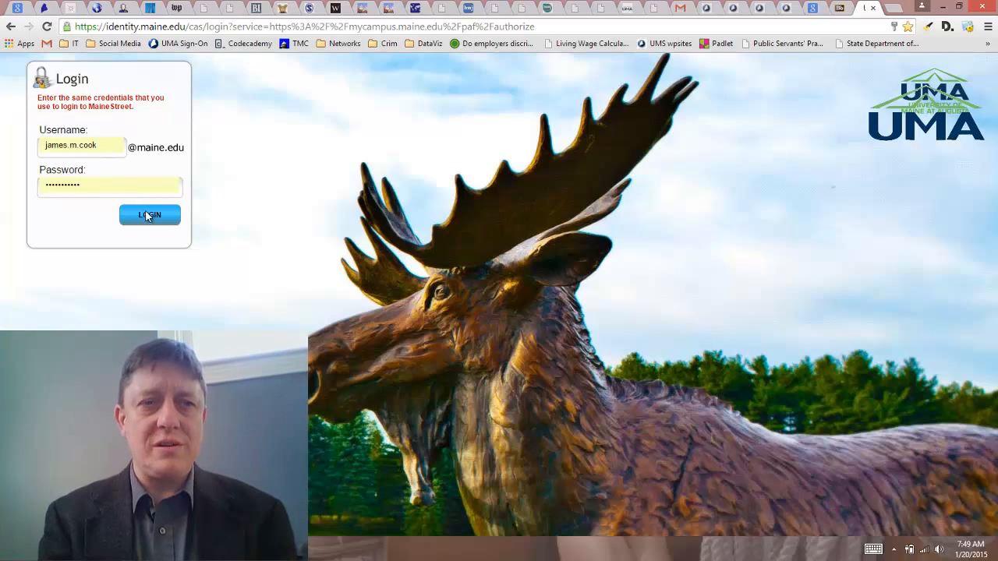
left_click(145, 214)
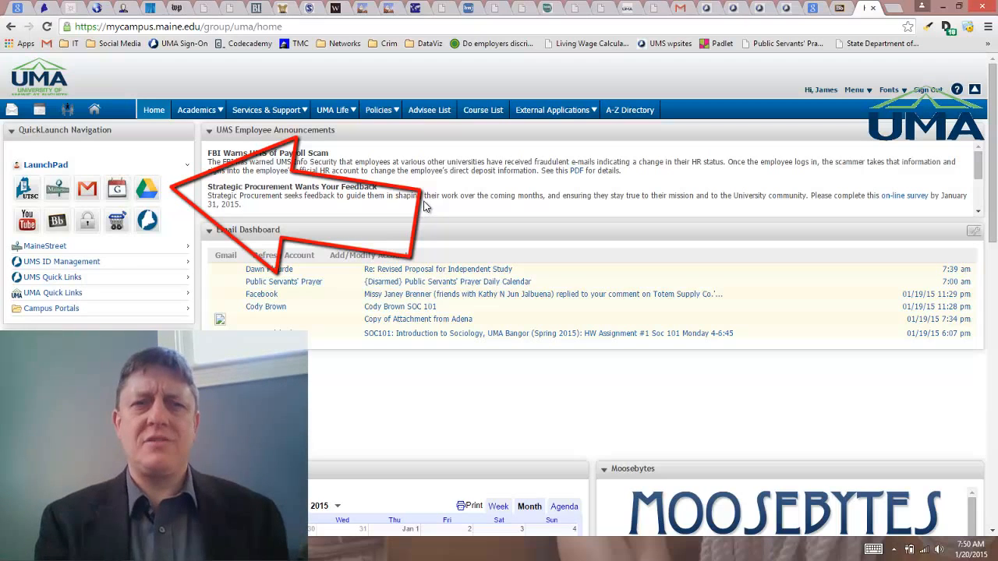
Step: Open Google Drive from the portal's launchpad and create a new Google Sheets spreadsheet
left_click(144, 191)
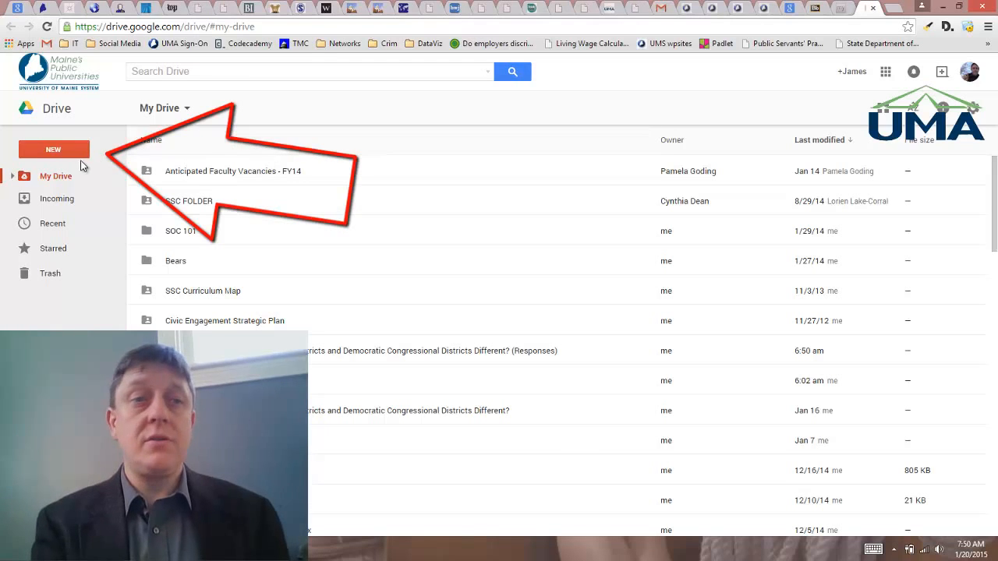
left_click(53, 150)
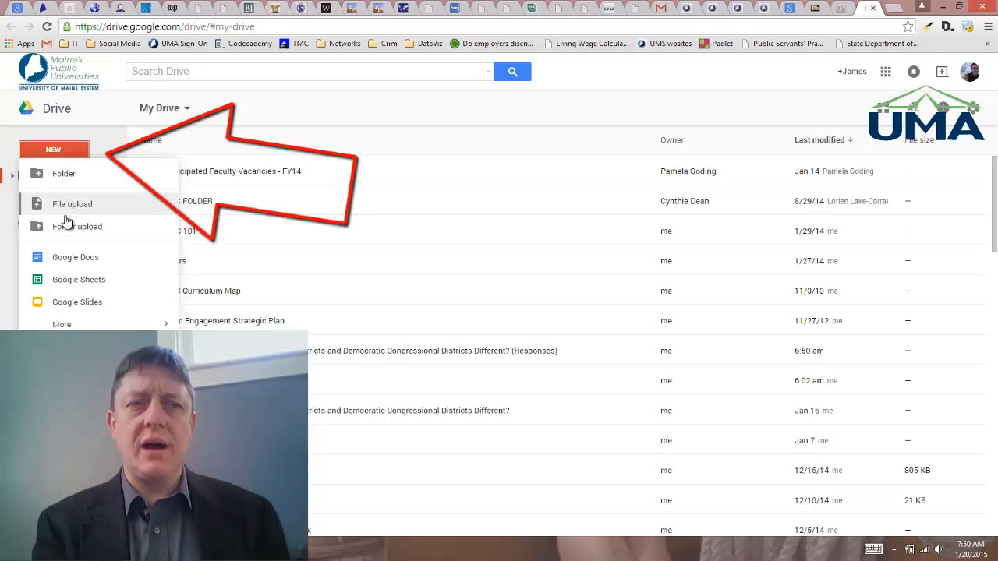
left_click(68, 280)
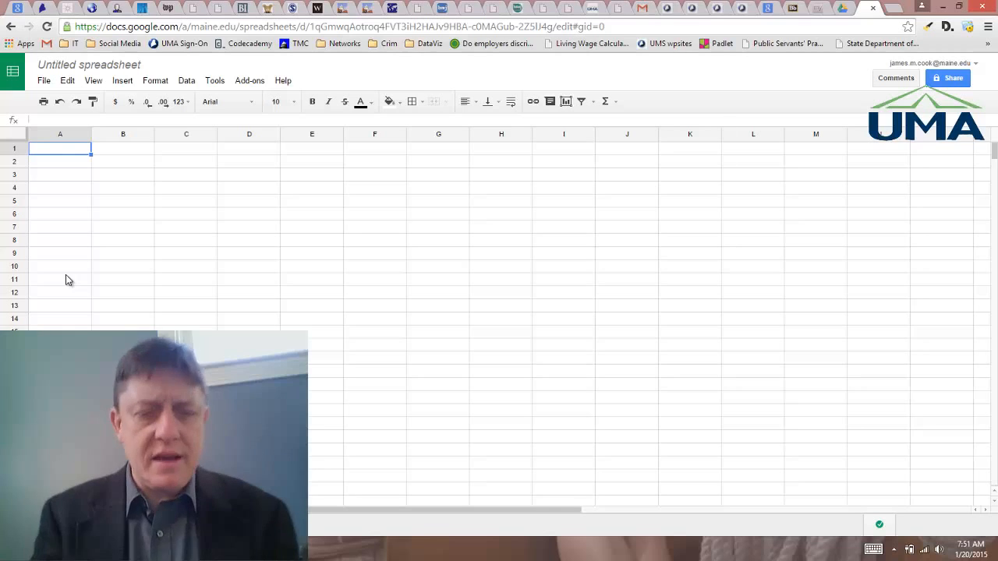
Step: Enter the header 'Fiction or NonFiction?' in cell A1 and widen column A to fit it
type("Fiction o")
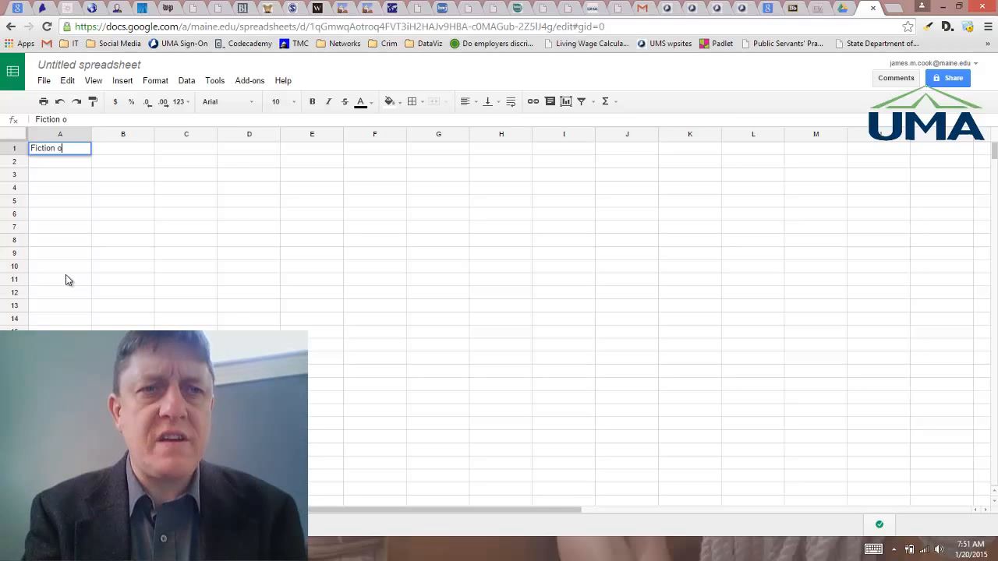
type("r NonFicti")
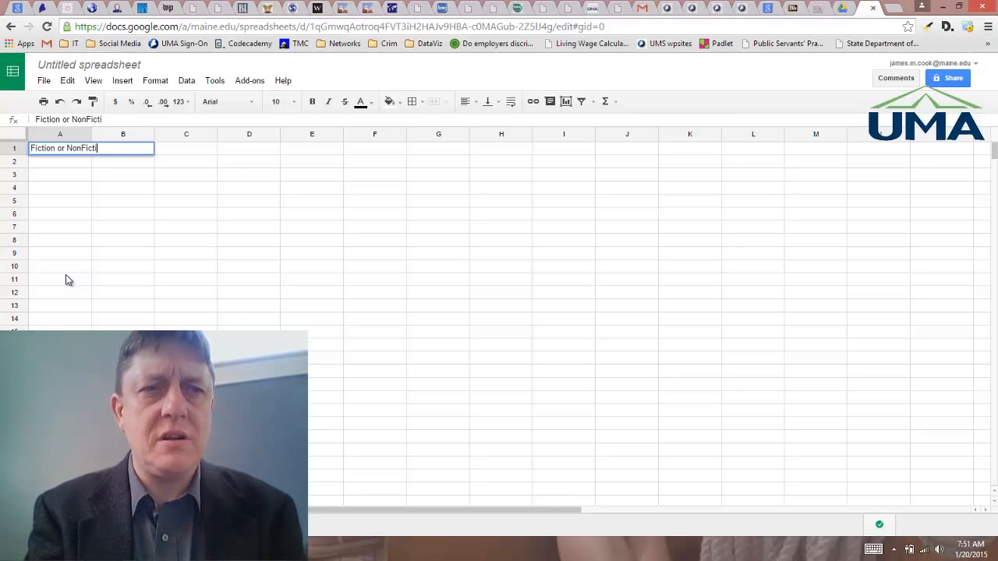
type("on?")
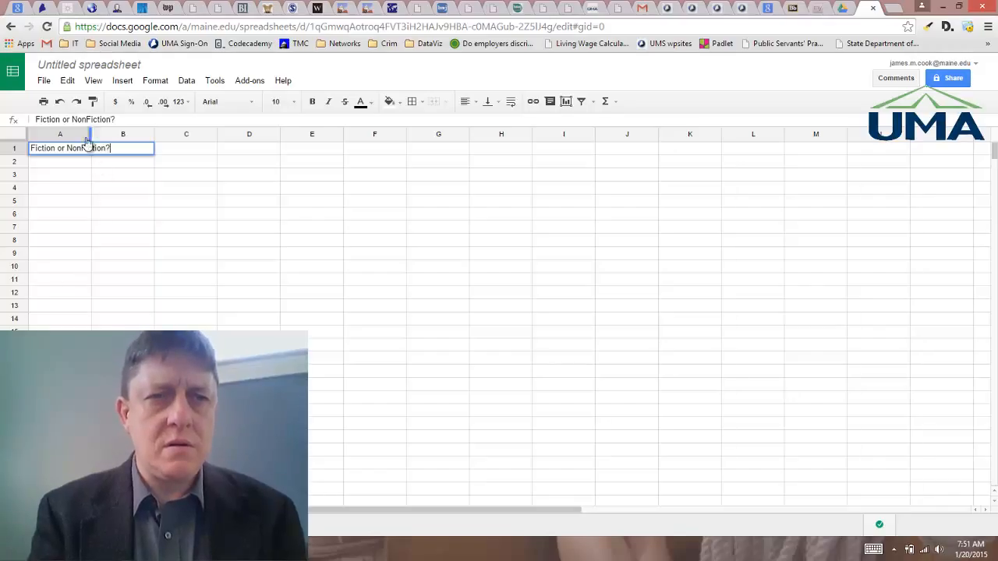
left_click(84, 177)
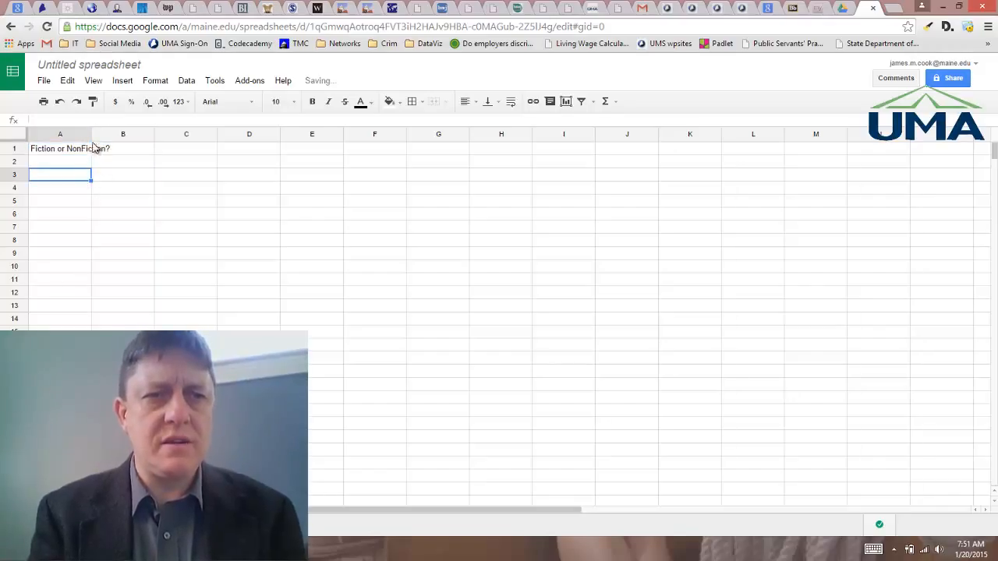
left_click_drag(92, 136, 116, 136)
Step: Enter the header 'Number of Words in Title' in cell B1
left_click(135, 152)
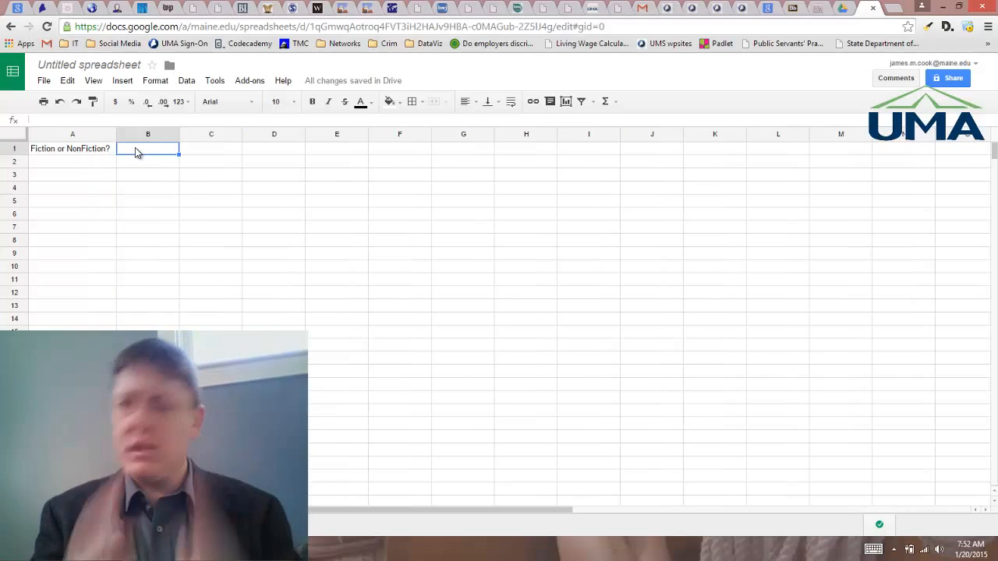
type("Nu")
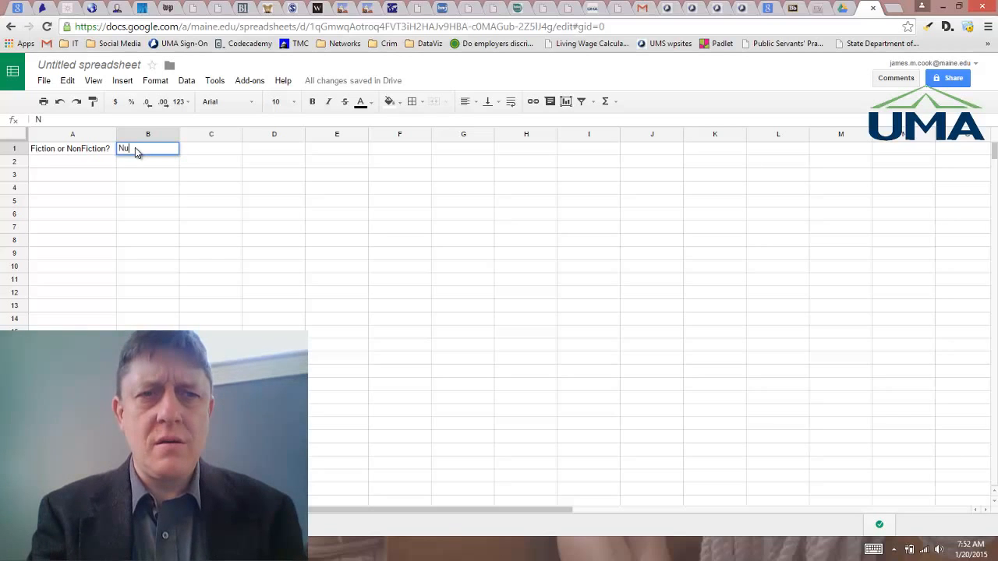
type("mber of Wo")
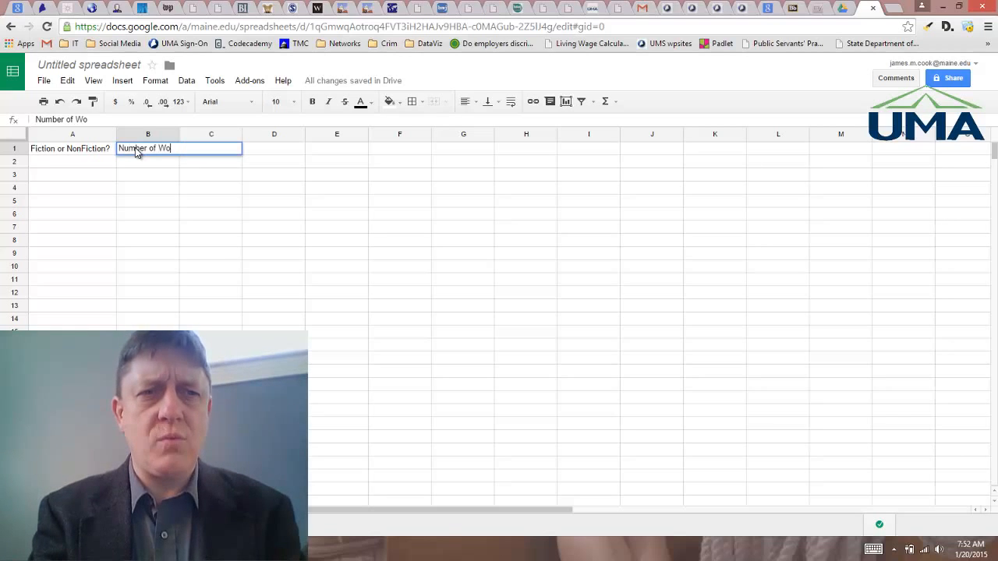
type("rds in Titke")
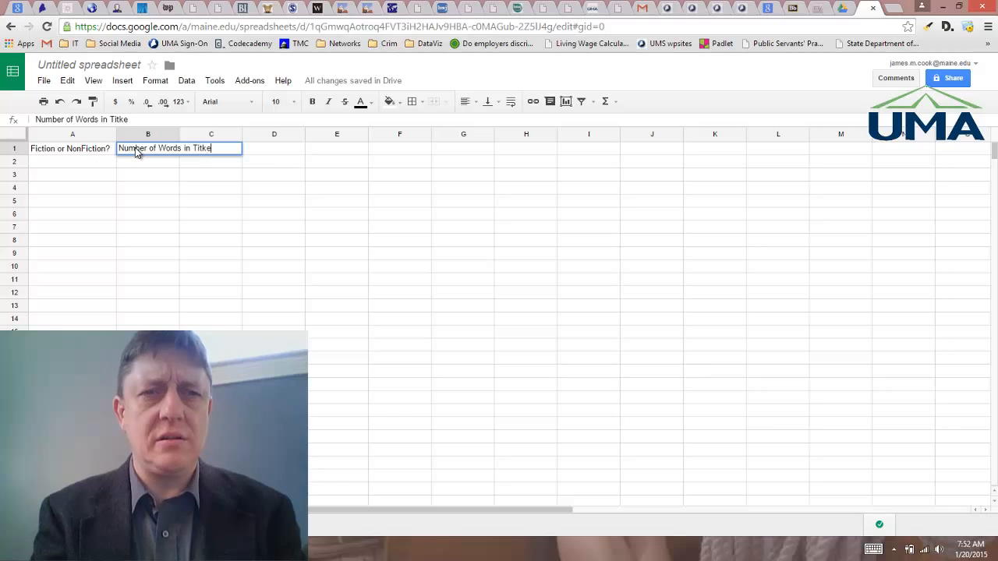
key("BackSpace")
key("BackSpace")
type("le")
key("Return")
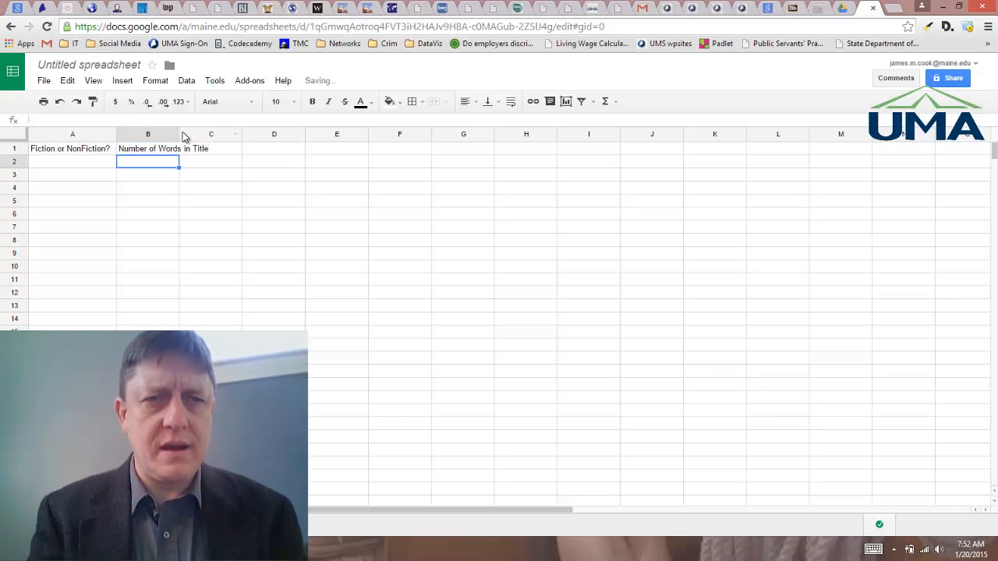
Step: Widen column B to fit its header
left_click_drag(179, 134, 212, 133)
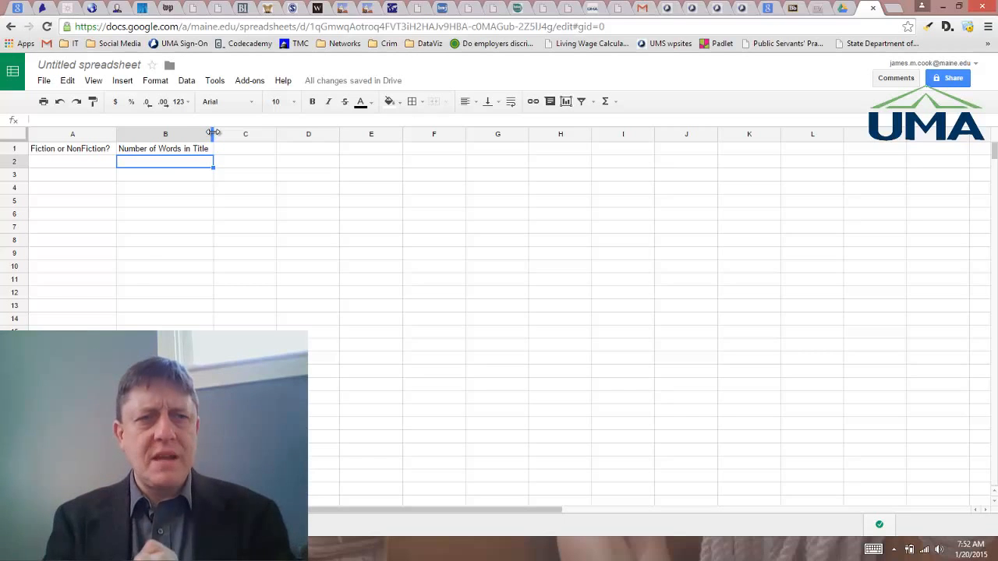
left_click(64, 153)
left_click(142, 152)
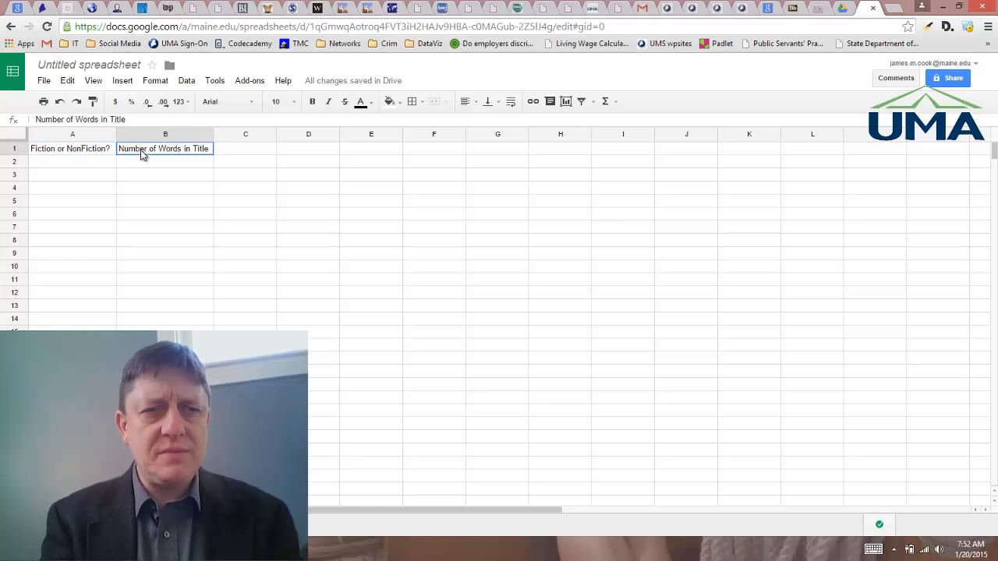
Step: Record the first book in row 2: Fiction in column A and 6 in column B
left_click(57, 164)
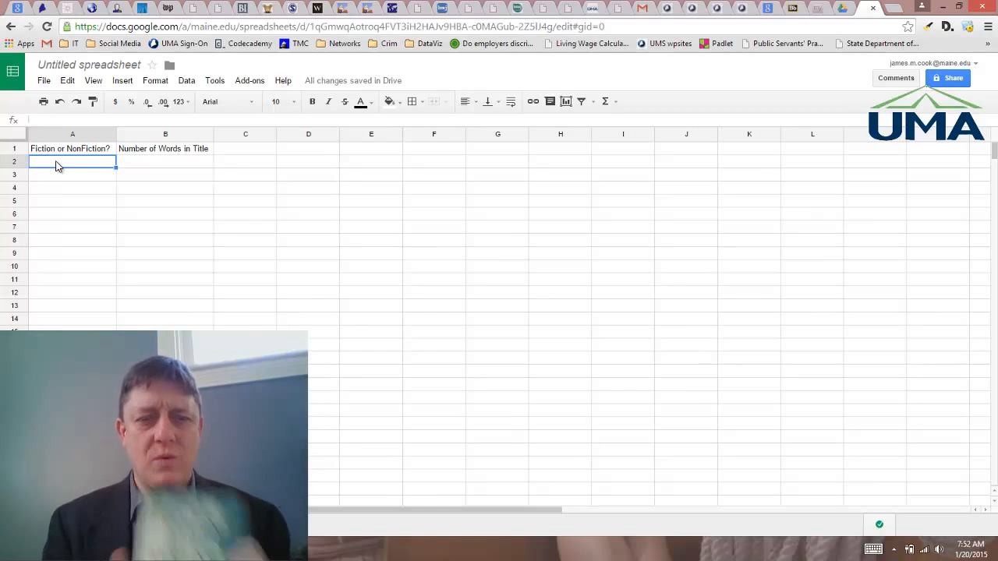
type("Fiction")
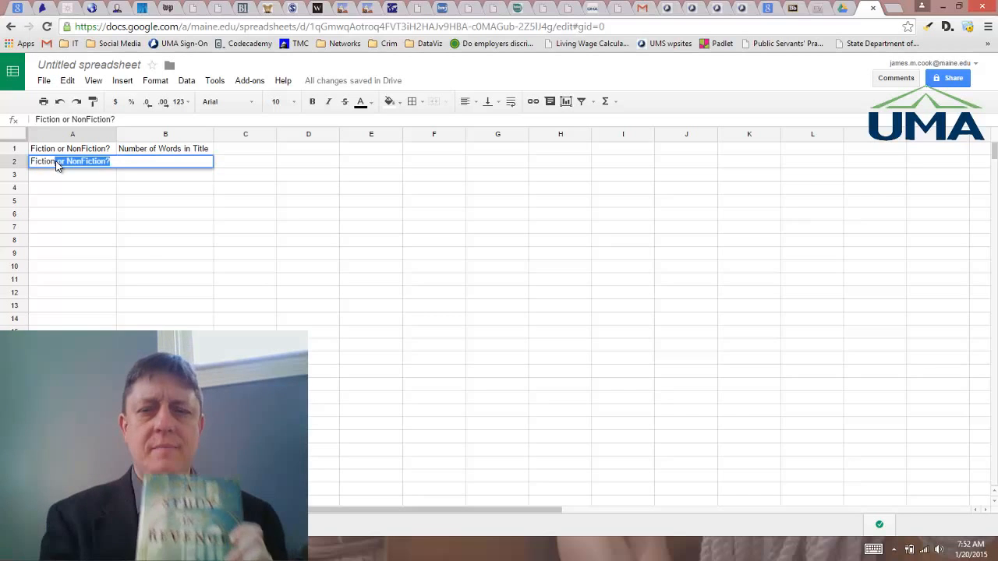
key("BackSpace")
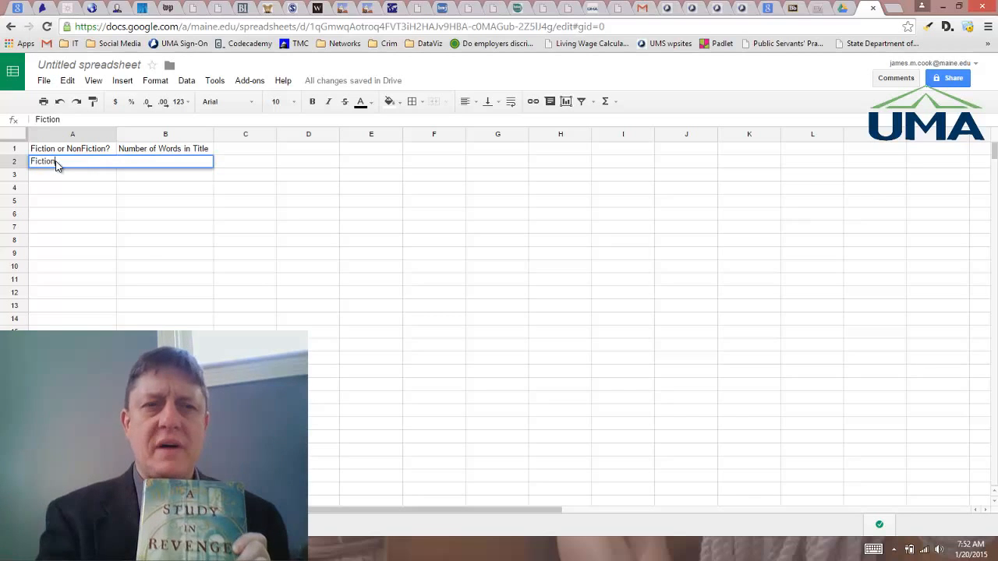
key("Return")
key("Up")
key("Right")
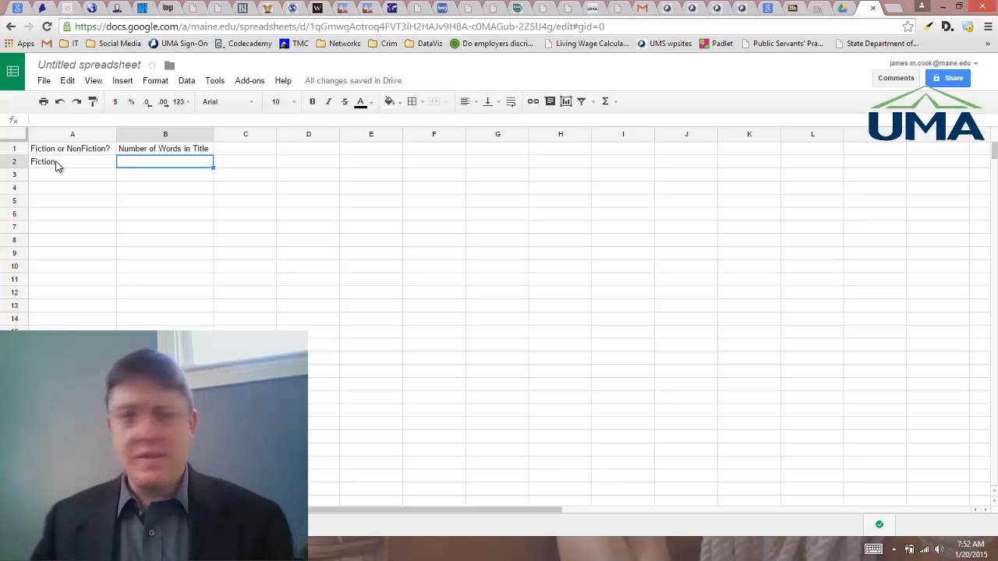
type("6")
key("Return")
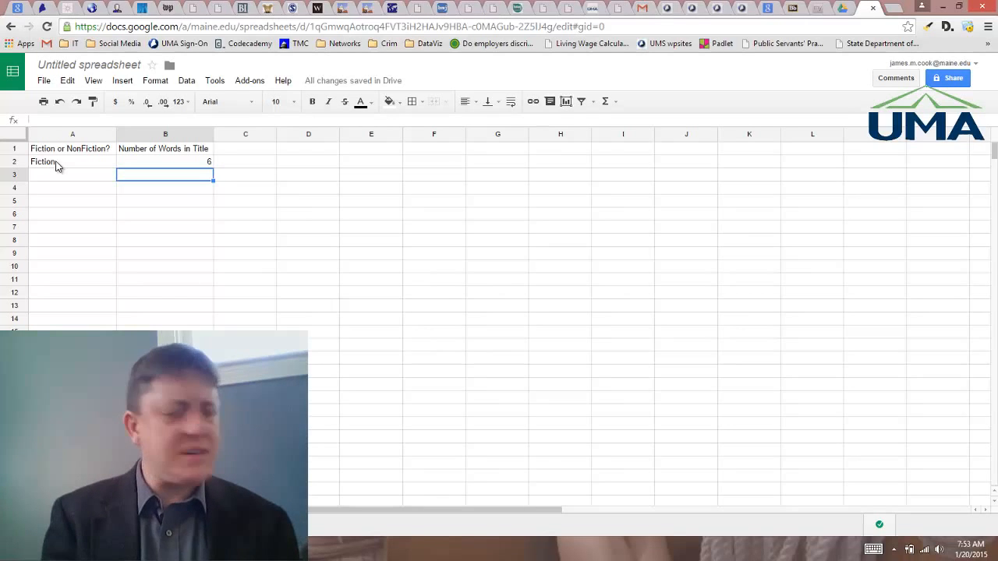
Step: Record the second book in row 3: 2 words in title and Non-Fiction
type("2")
key("Left")
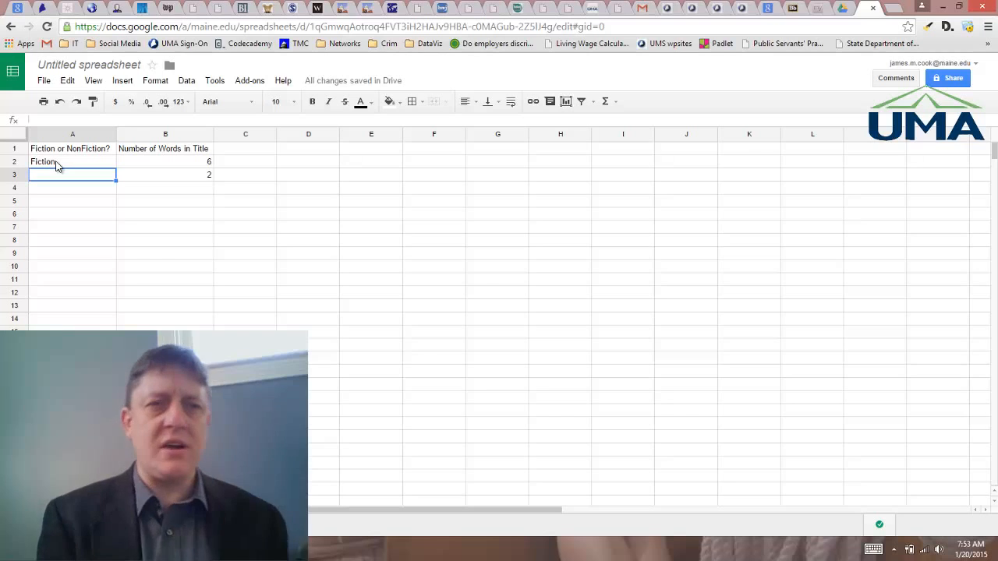
type("Non-Fci")
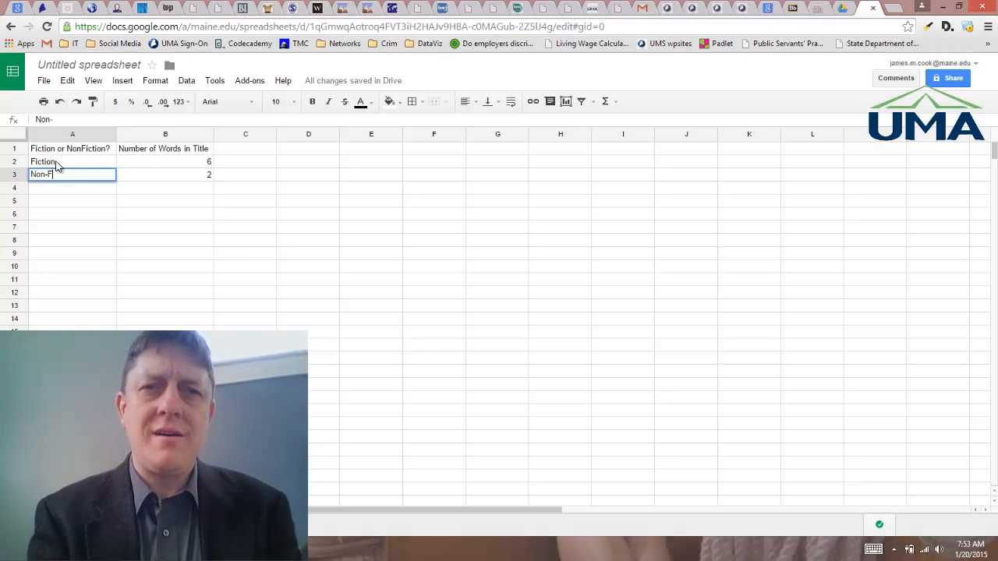
key("BackSpace")
key("BackSpace")
type("iction")
key("Return")
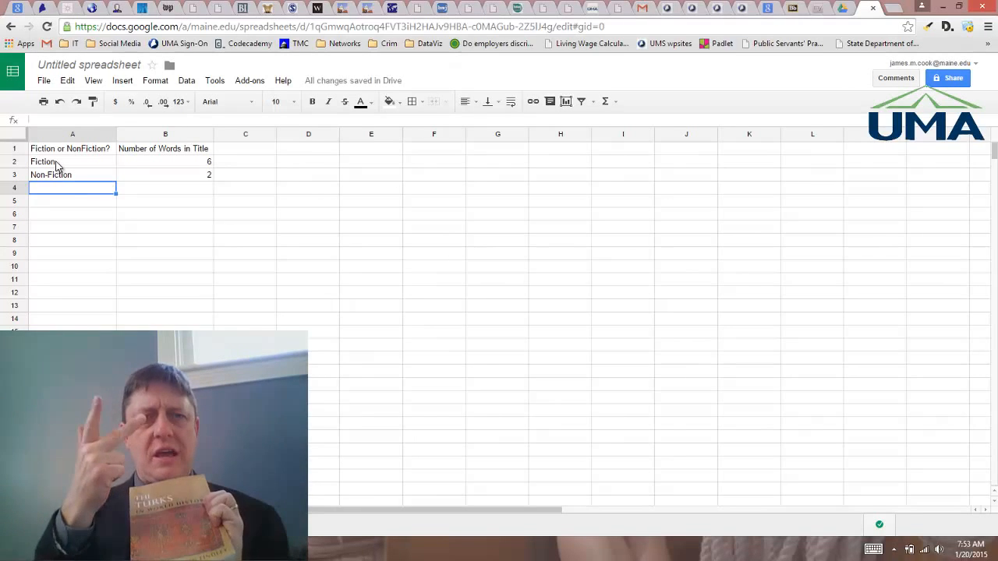
Step: Record the third book in row 4: 5 words in title and Non-Fiction
key("Right")
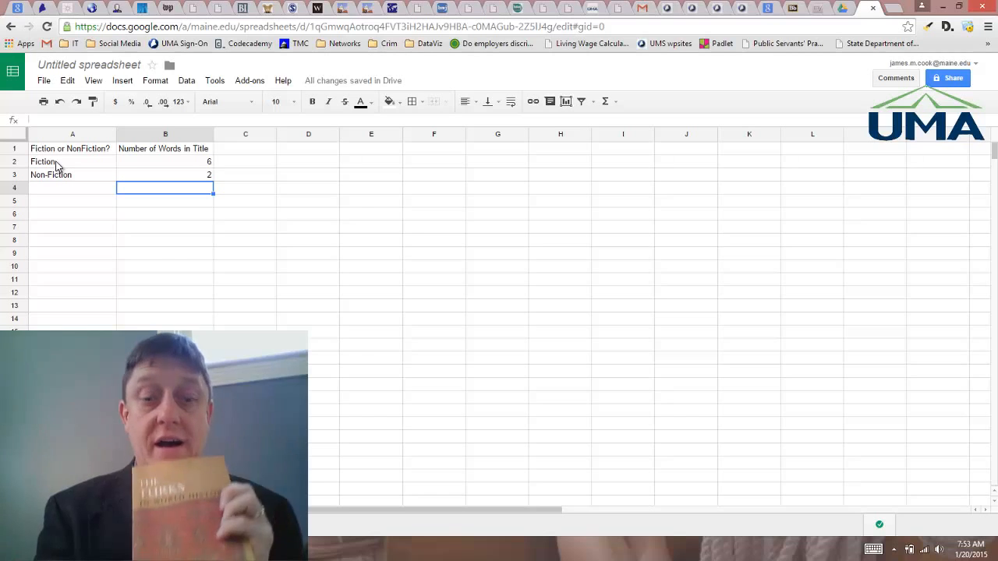
type("5")
key("Left")
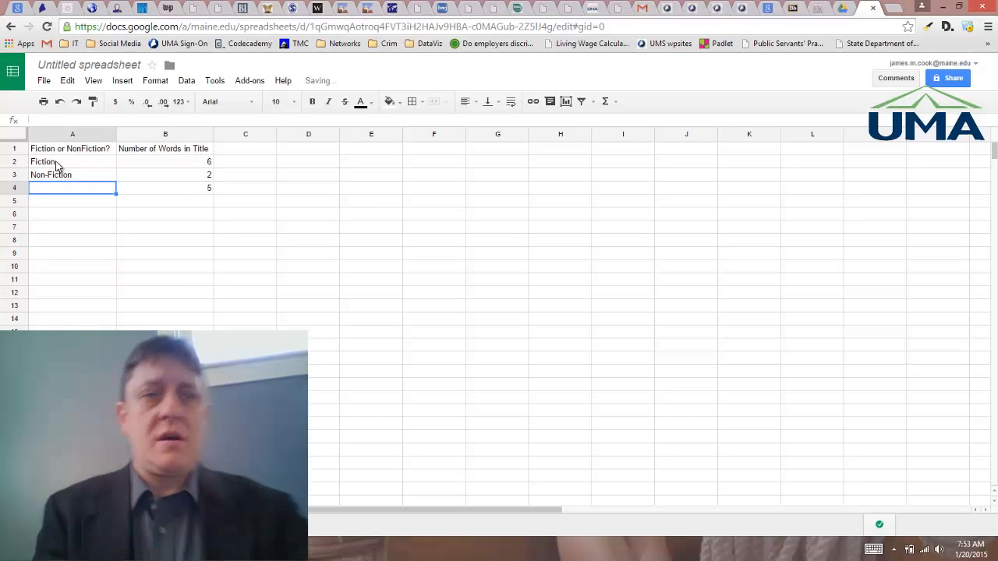
type("Non-Fiction")
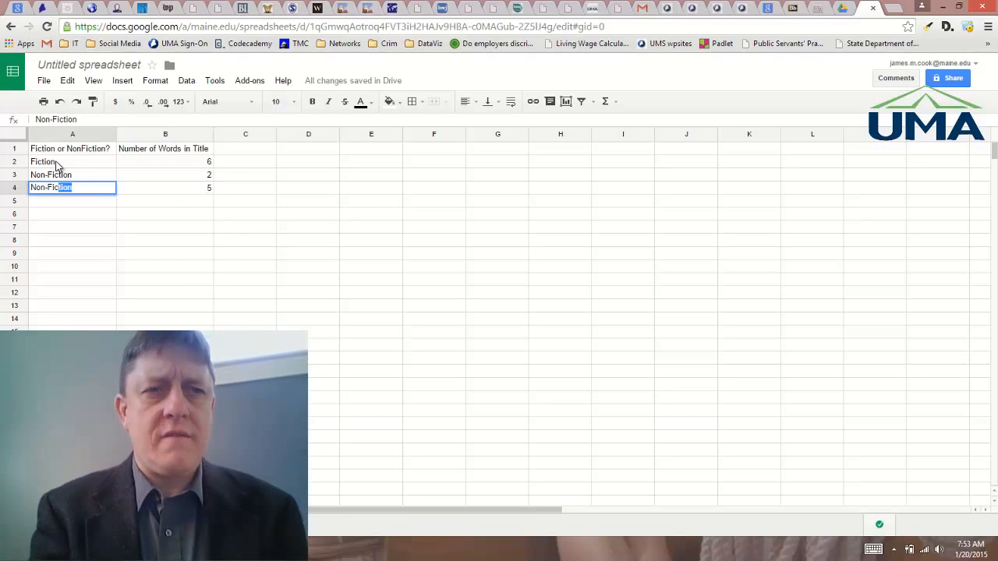
key("Return")
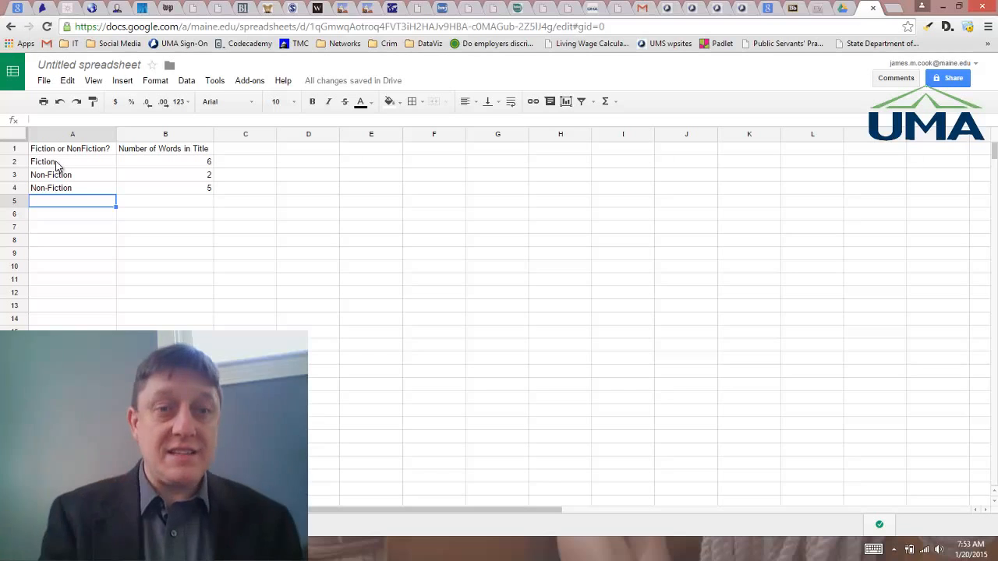
Step: Record the fourth book in row 5: 8 words in title and Fiction
key("Right")
type("8")
key("Left")
type("Fictio")
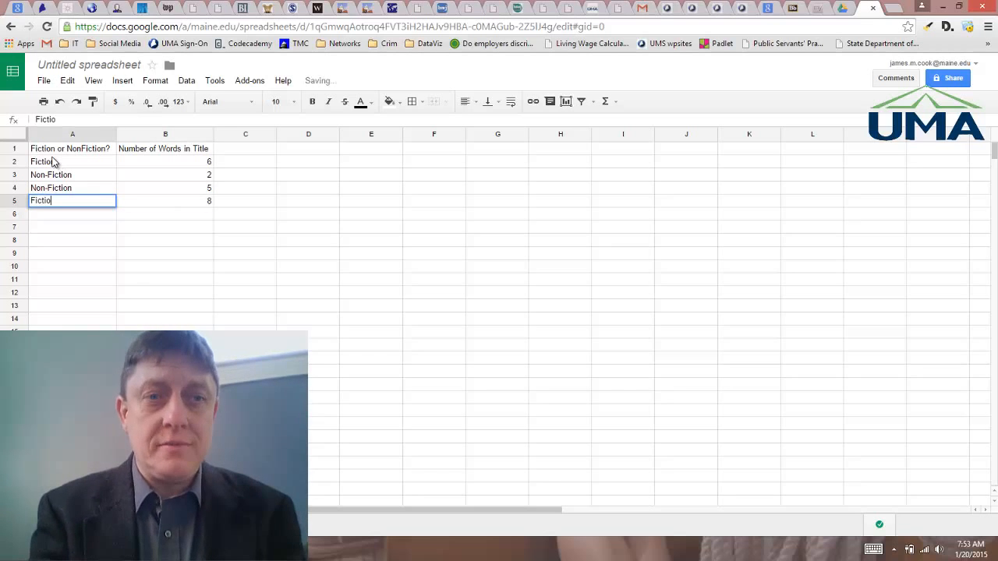
type("n")
key("Return")
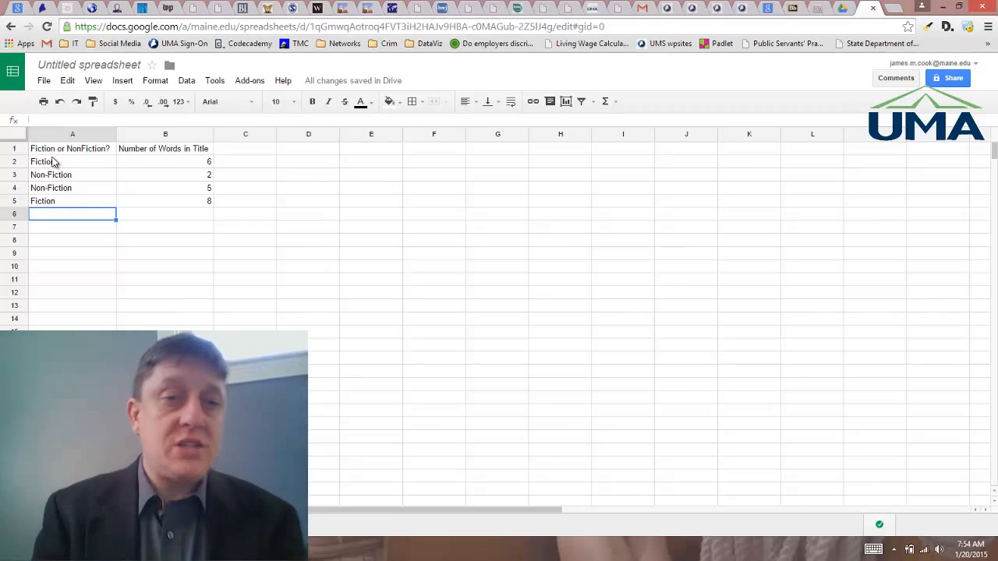
Step: Record the fifth book in row 6: 10 words in title and Non-Fiction
key("Tab")
type("10")
key("shift+Tab")
type("Non-Fiction")
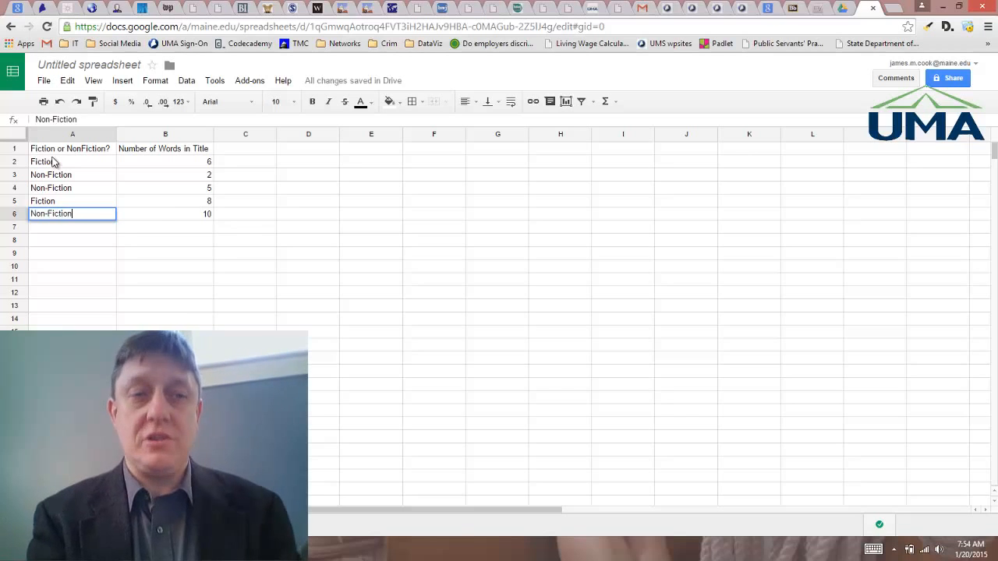
key("Return")
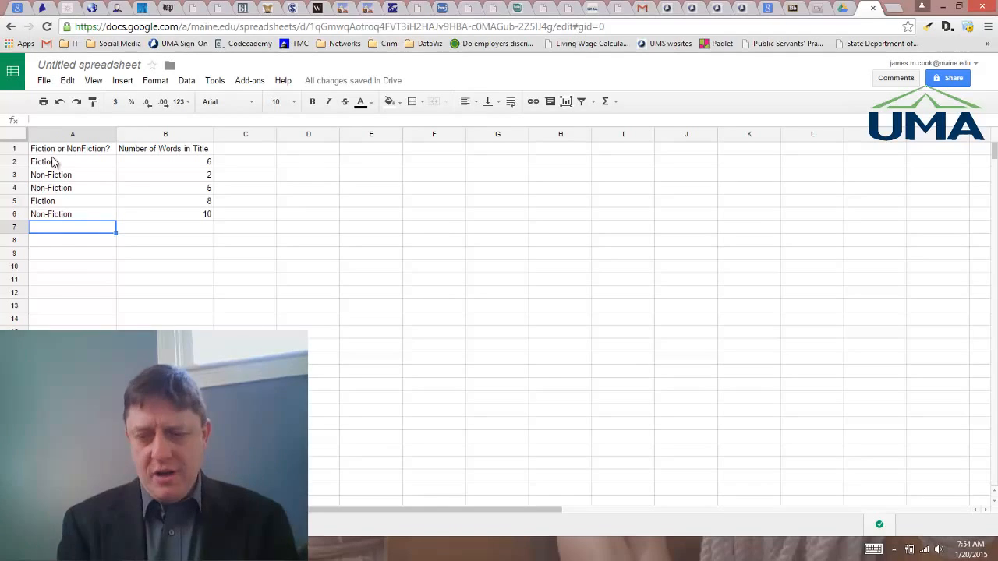
Step: Record the sixth book in row 7: Fiction with 3 words in title
type("Fiction")
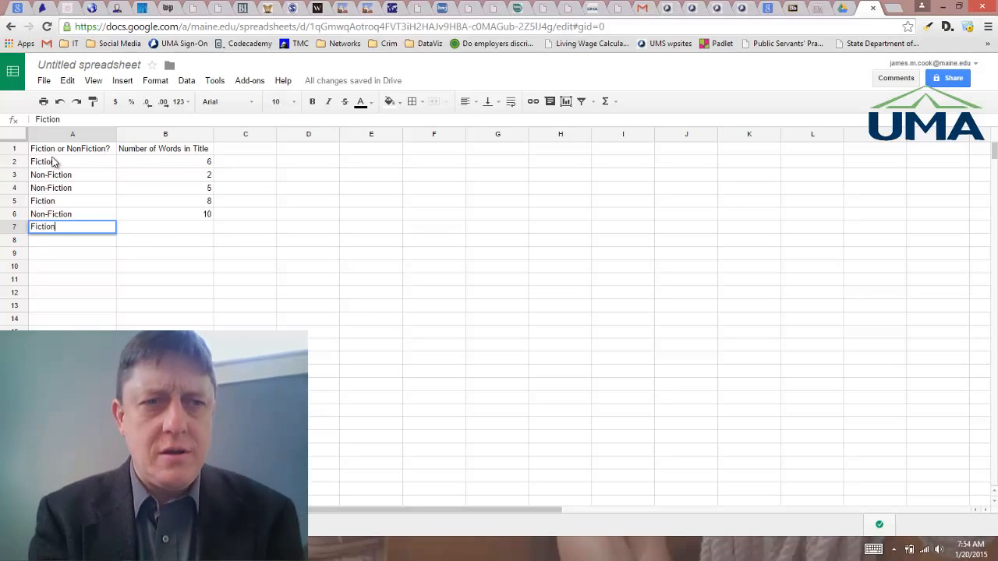
key("Tab")
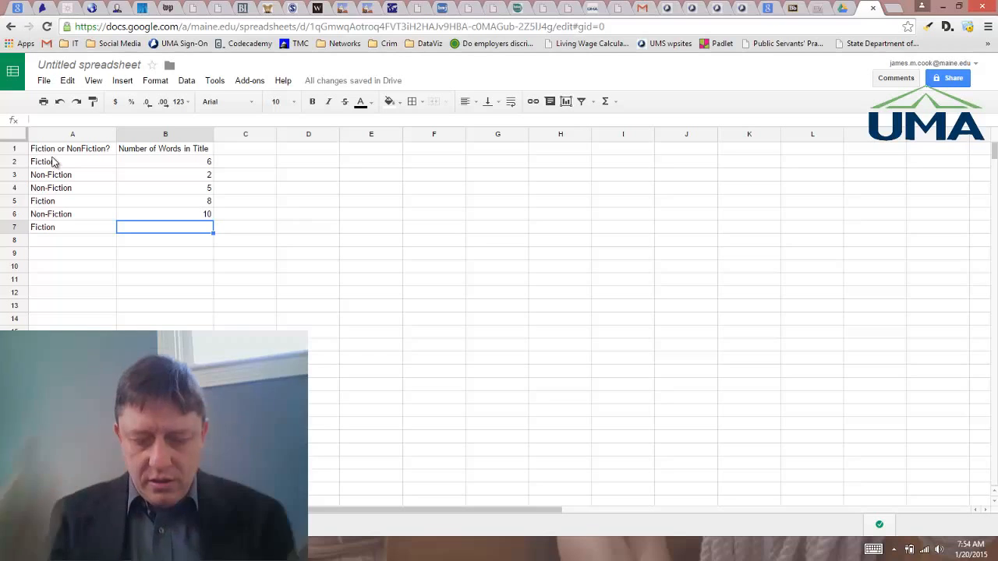
type("3")
key("Tab")
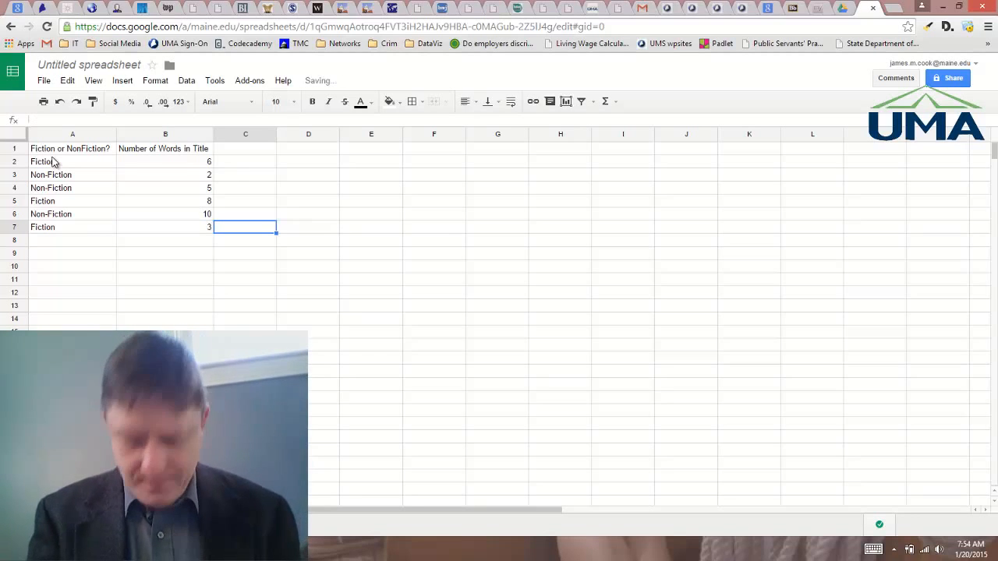
Step: Record the seventh book in row 8: Non-Fiction with 19 words in title
key("Down")
key("Left")
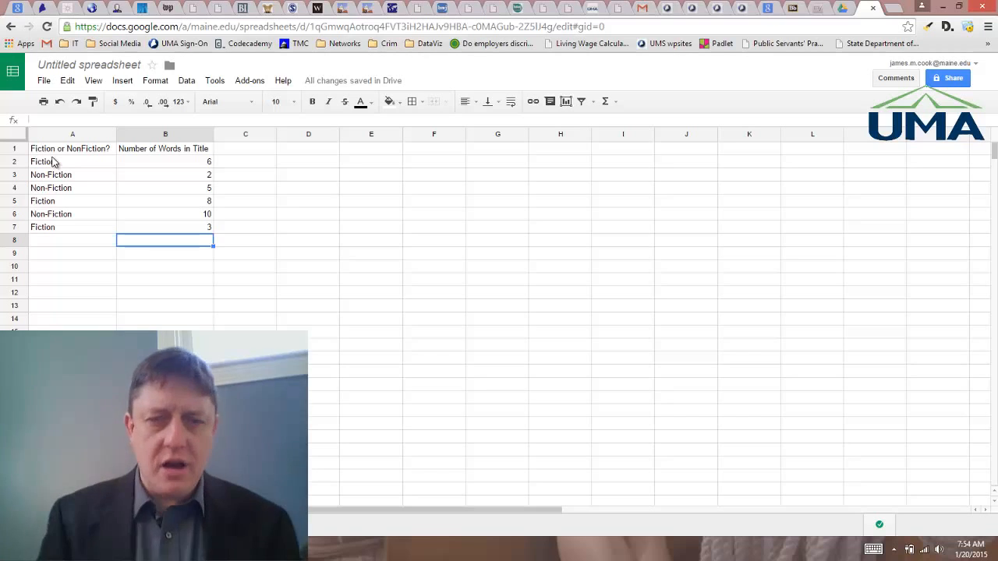
key("Left")
type("N")
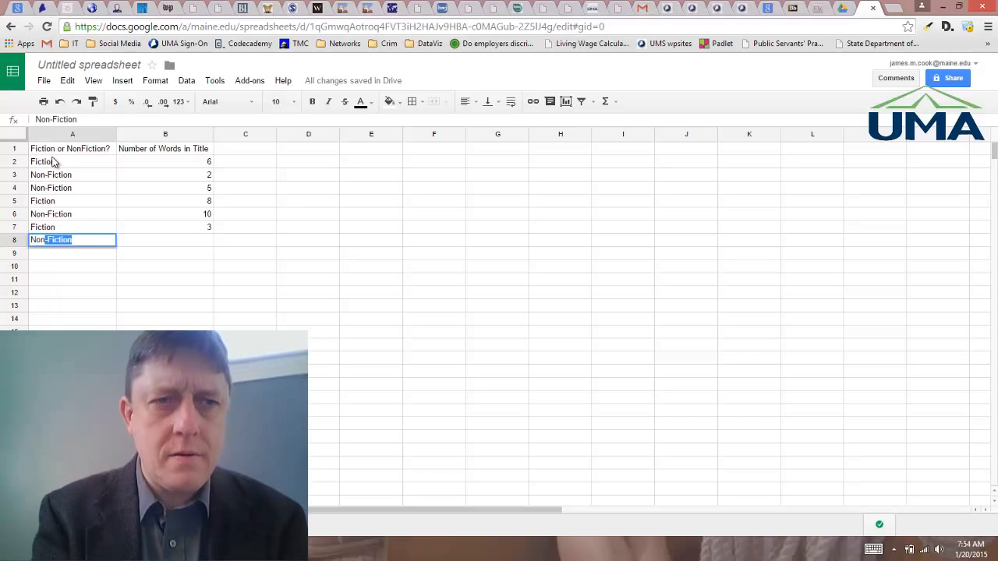
key("Tab")
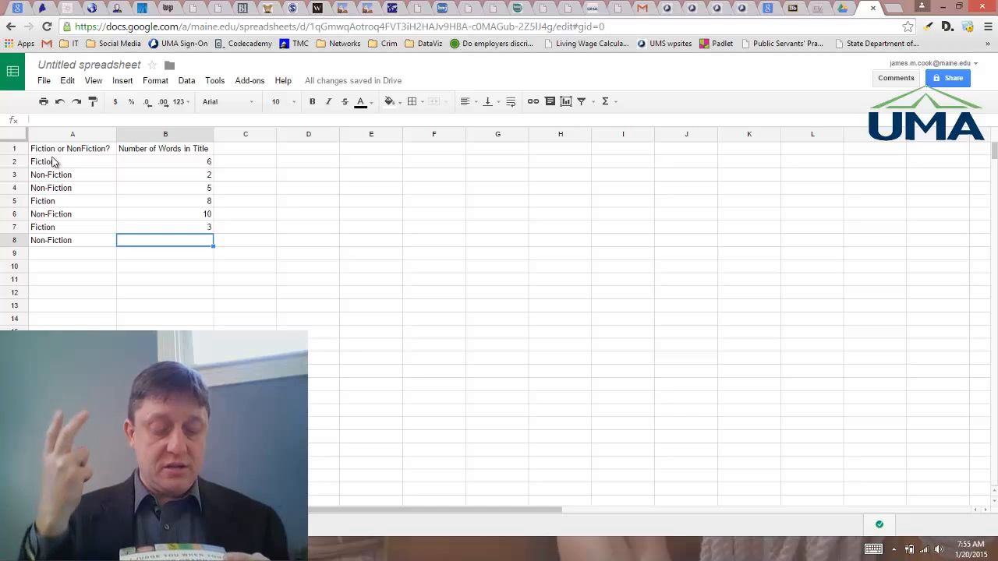
type("19")
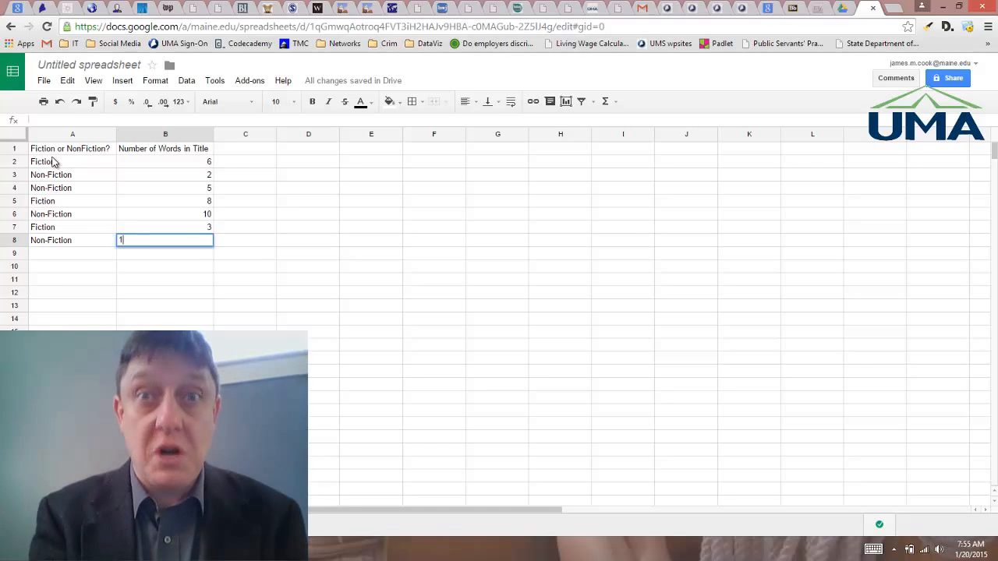
key("Return")
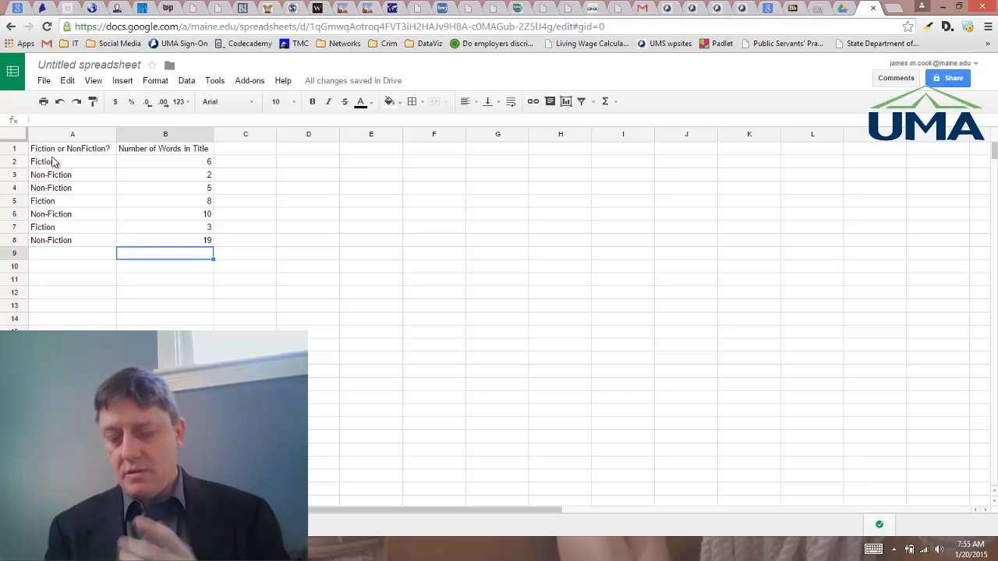
Step: Record the eighth book in row 9: Non-Fiction with 5 words in title
key("Left")
type("Non-")
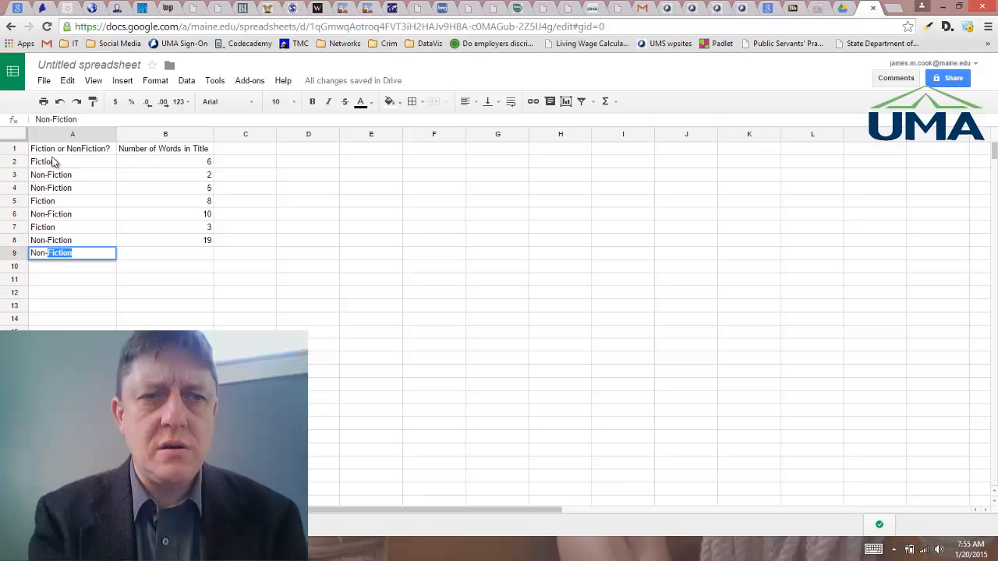
key("Tab")
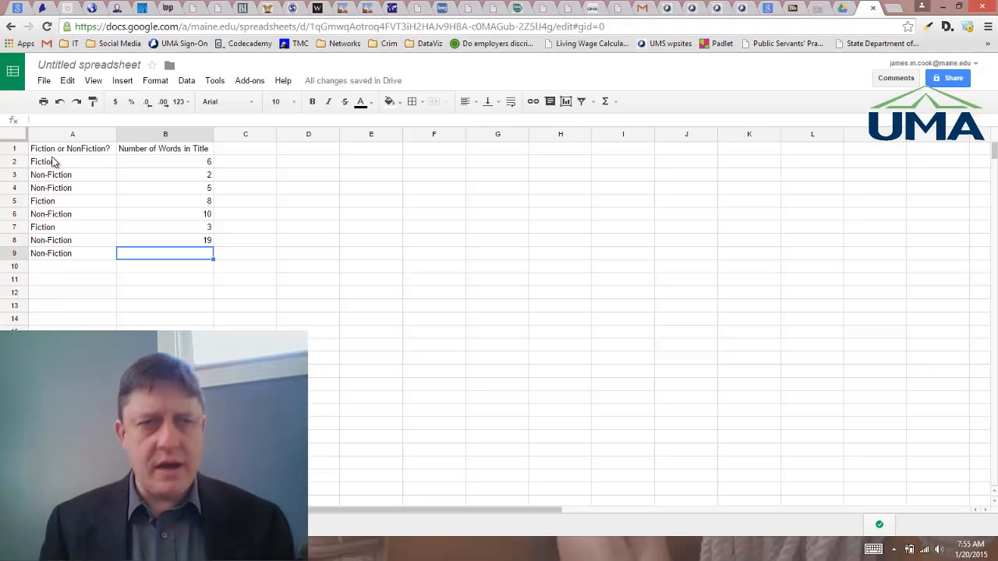
type("5")
key("Return")
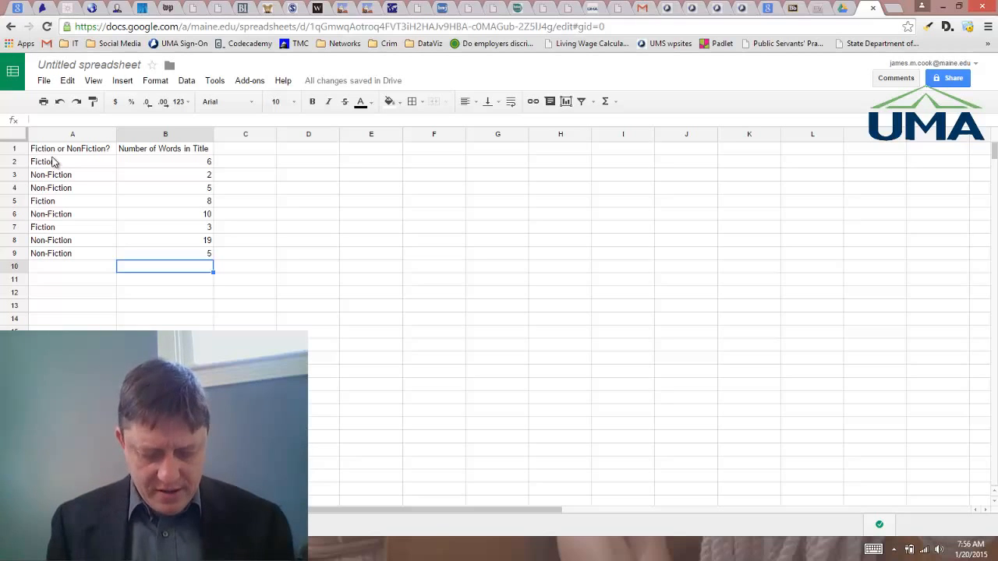
Step: Record the ninth book in row 10: Fiction with 13 words in title
key("Left")
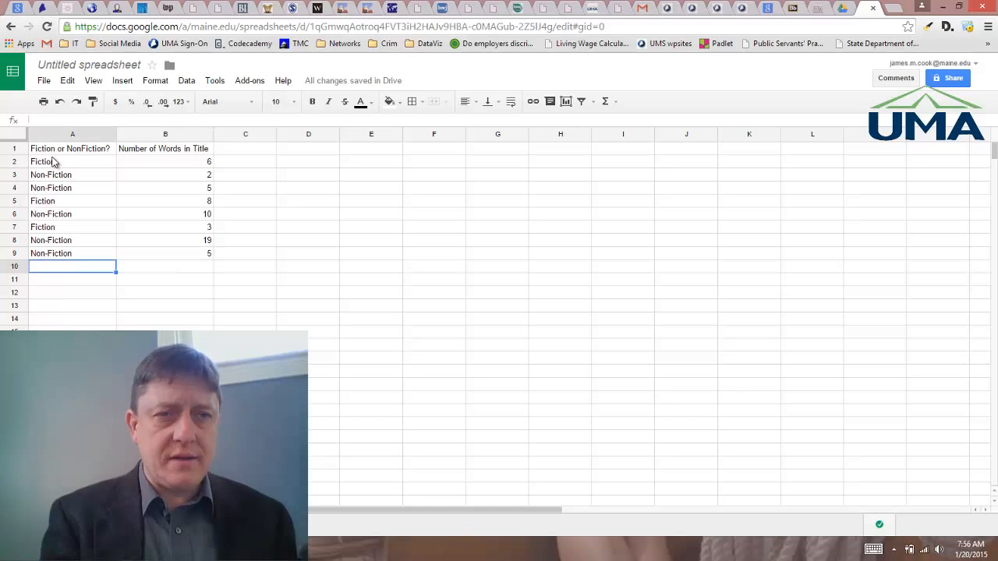
type("Ficti")
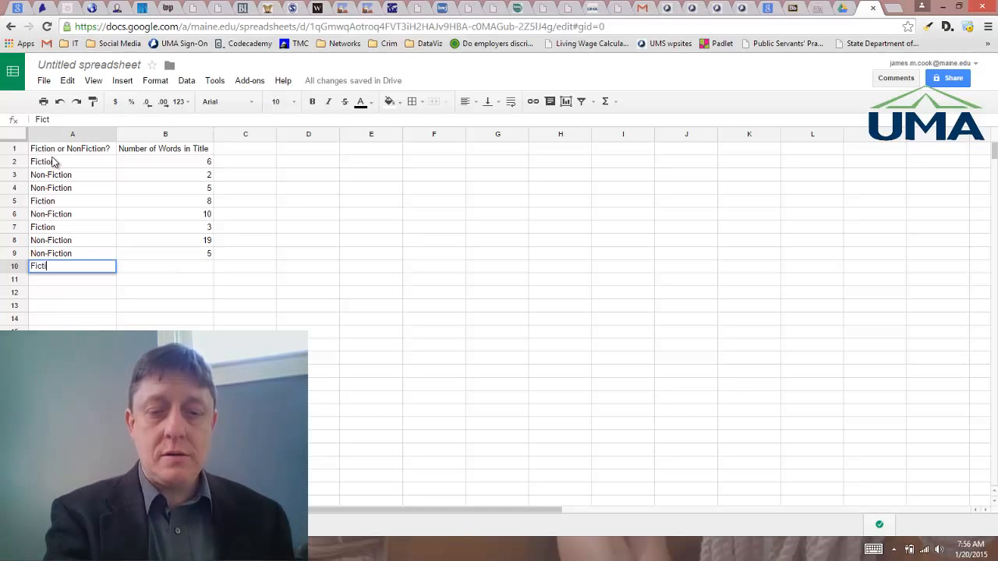
type("on")
key("Tab")
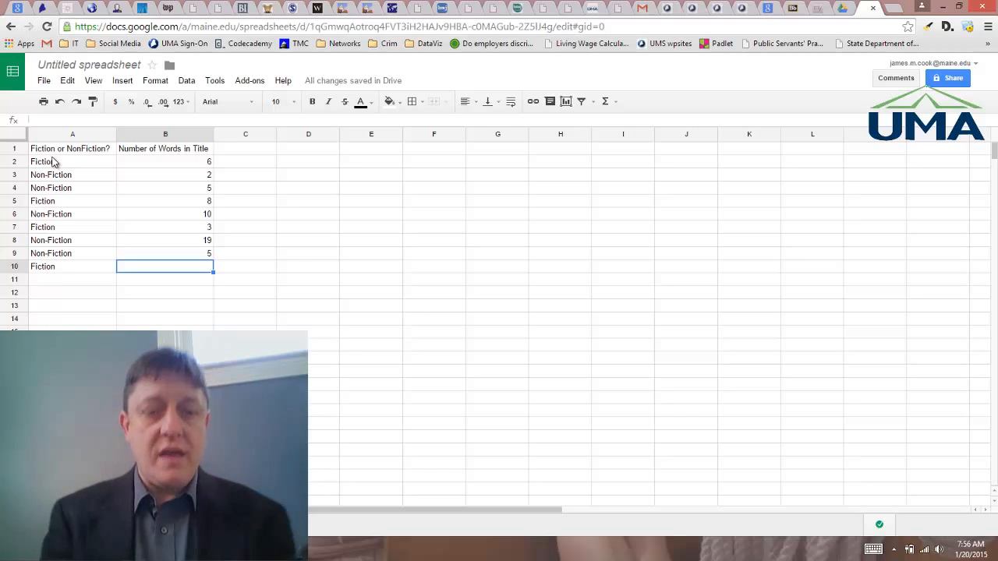
type("13")
key("Return")
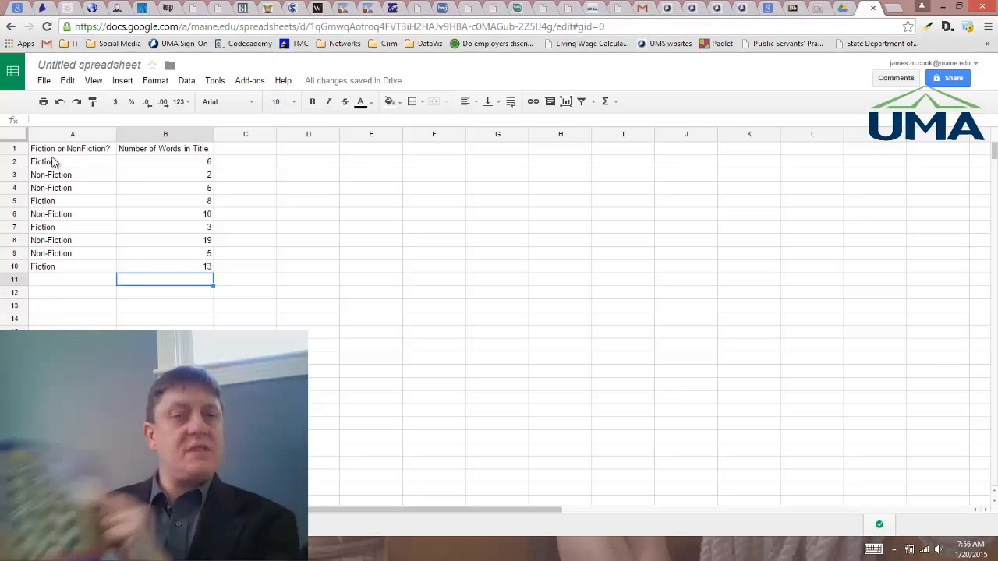
Step: Record the tenth book in row 11: 5 words in title and Non-Fiction
type("5")
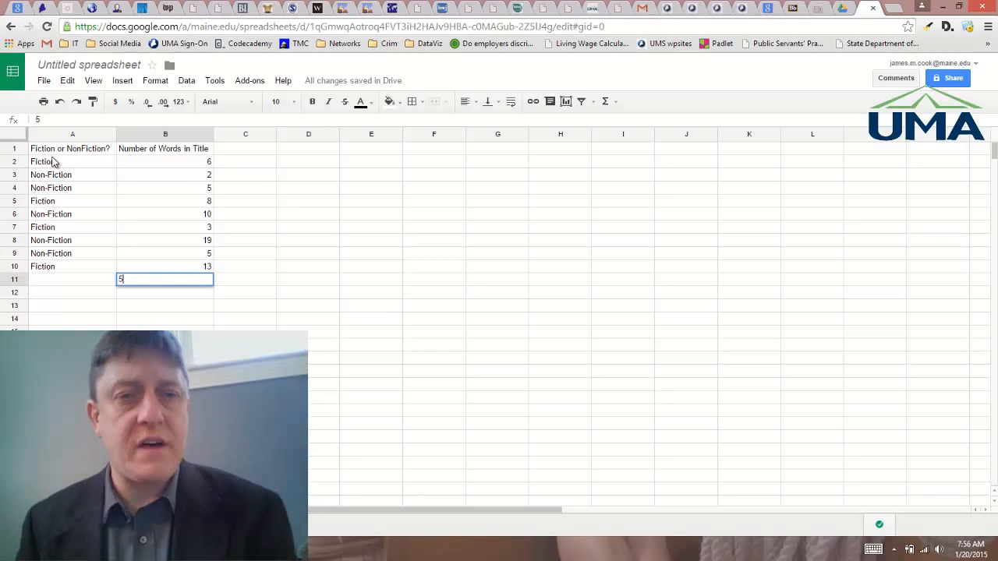
key("Left")
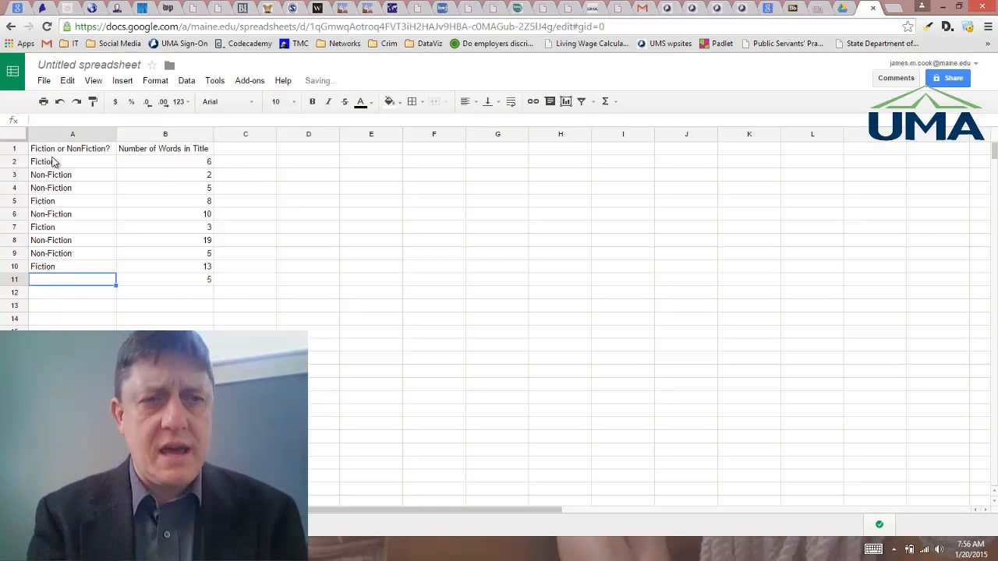
type("Non-Fiction")
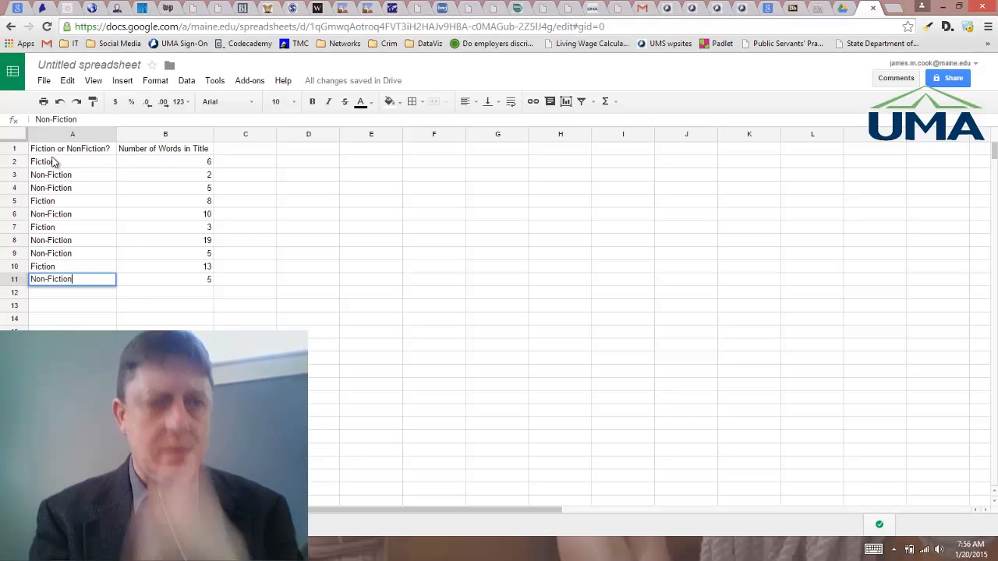
key("Return")
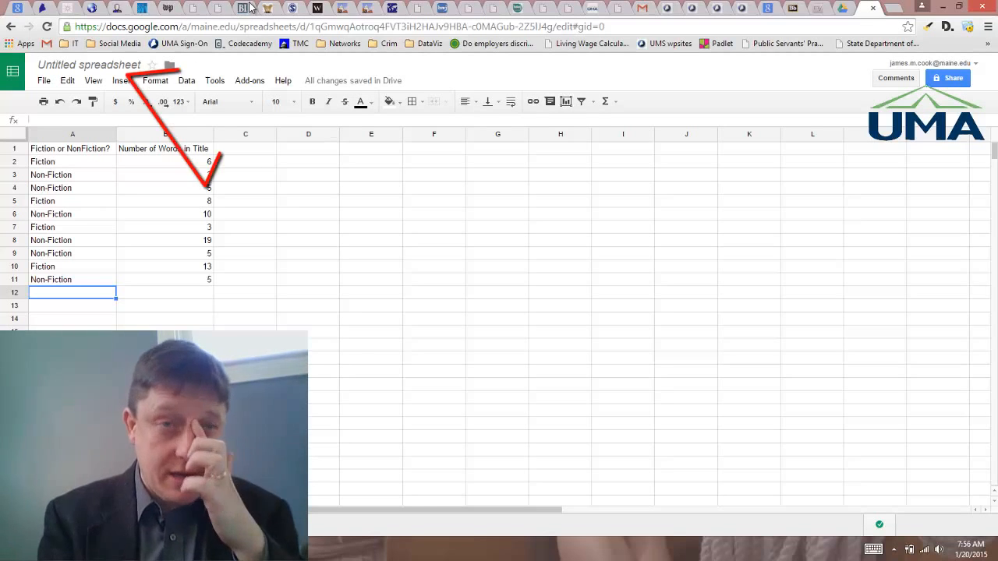
Step: Rename the spreadsheet to Book Spreadsheet by the author's full name followed by for SOC 101
left_click(104, 65)
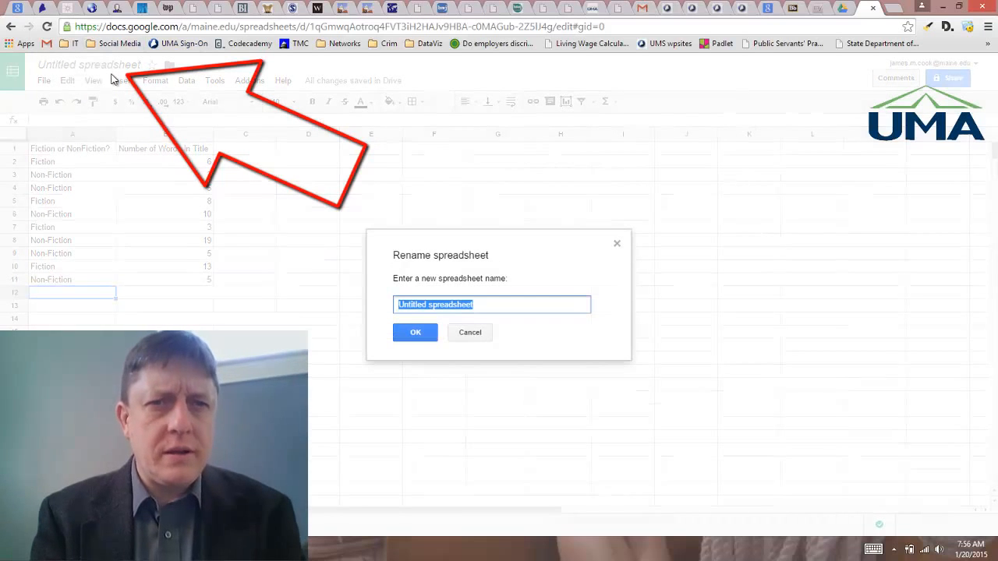
type("Book")
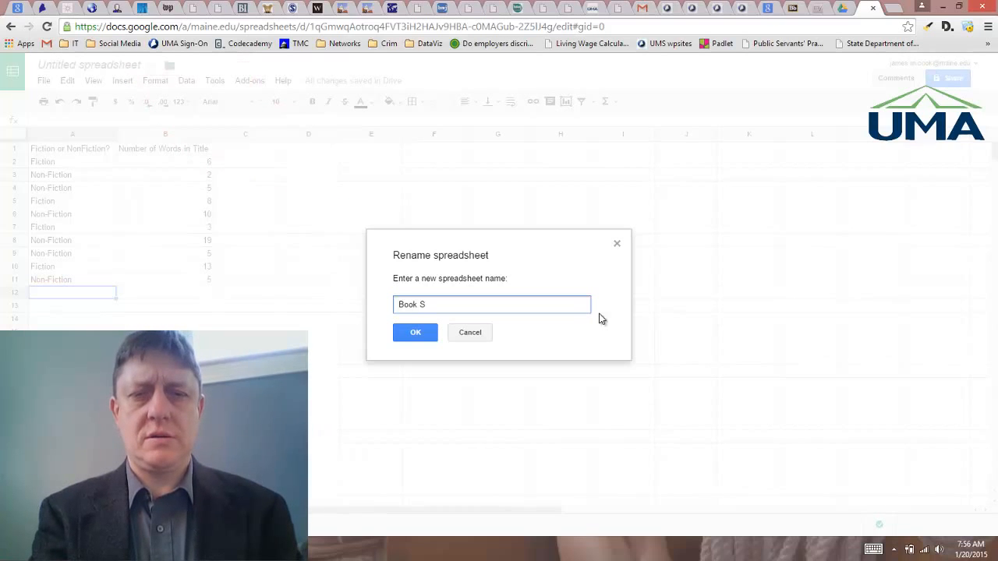
type(" Spreadsheet")
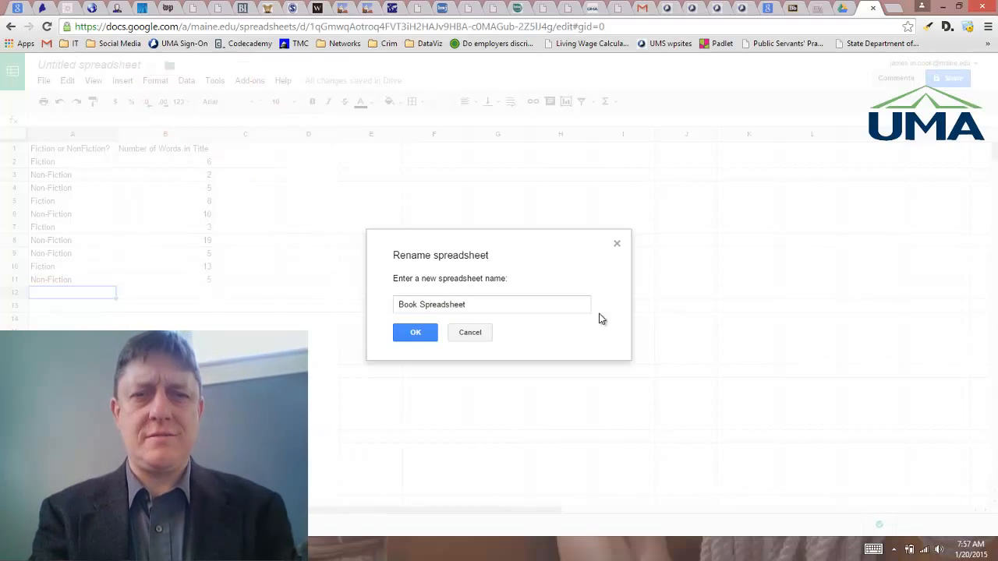
key("Return")
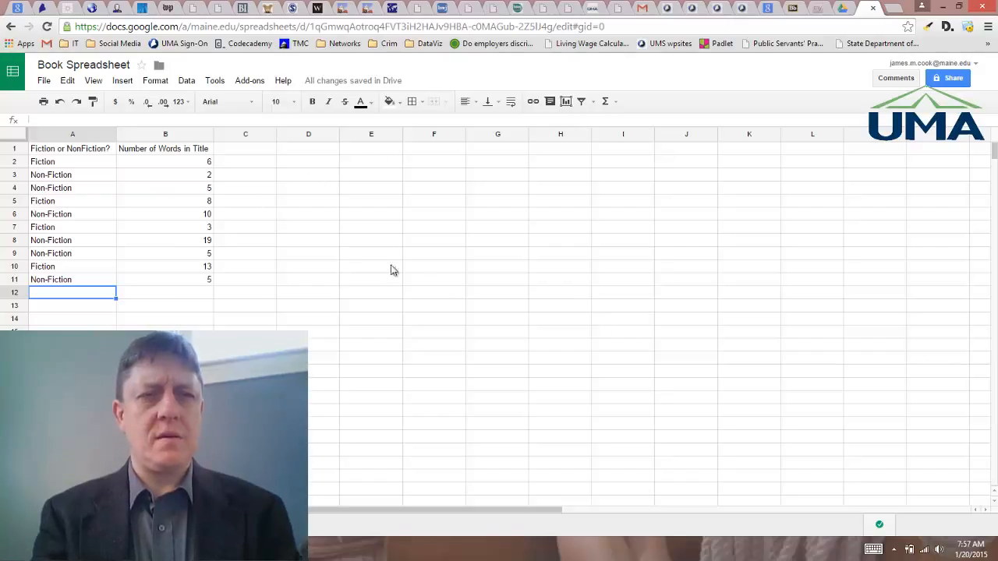
left_click(87, 67)
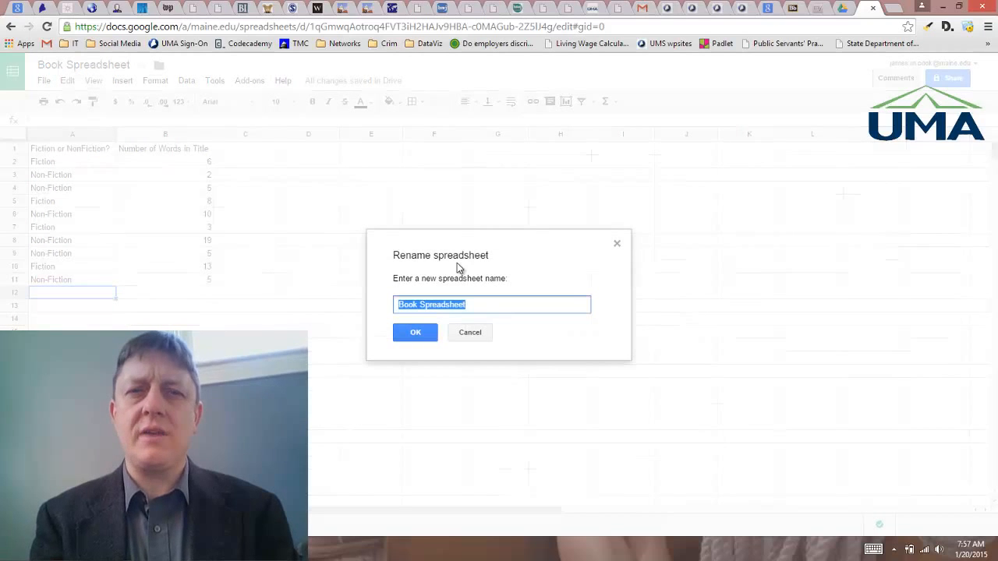
left_click(500, 309)
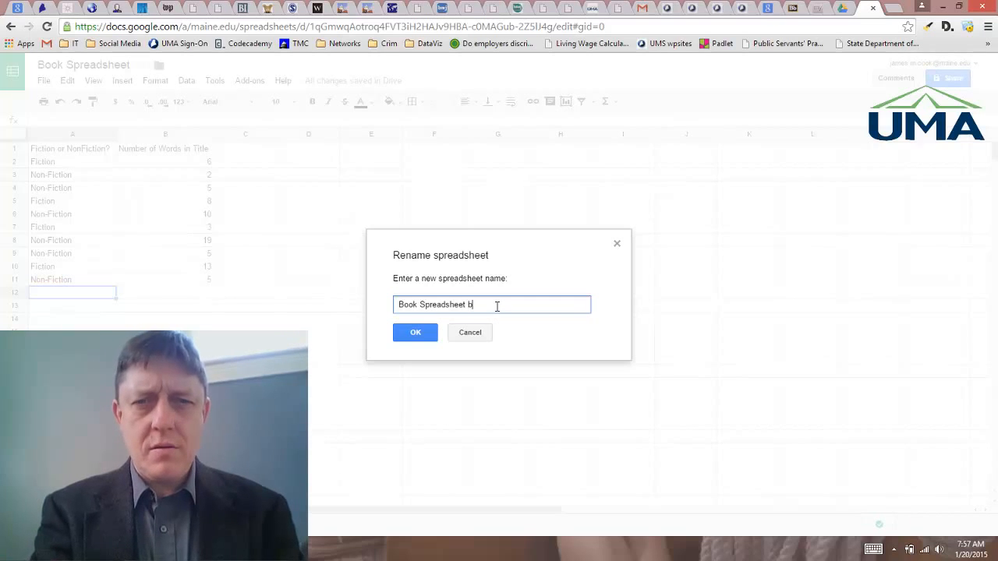
type("by James Coo")
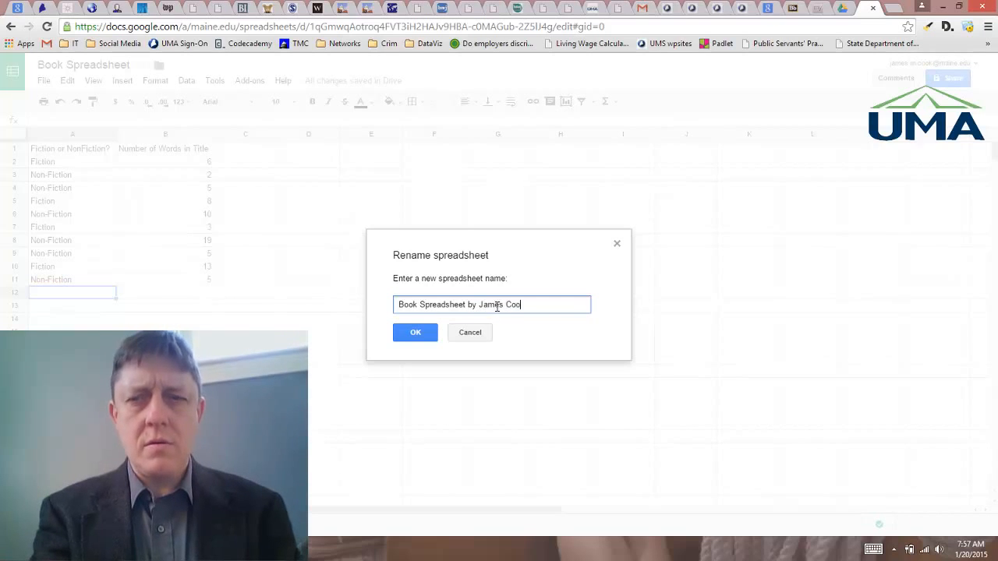
type("k ")
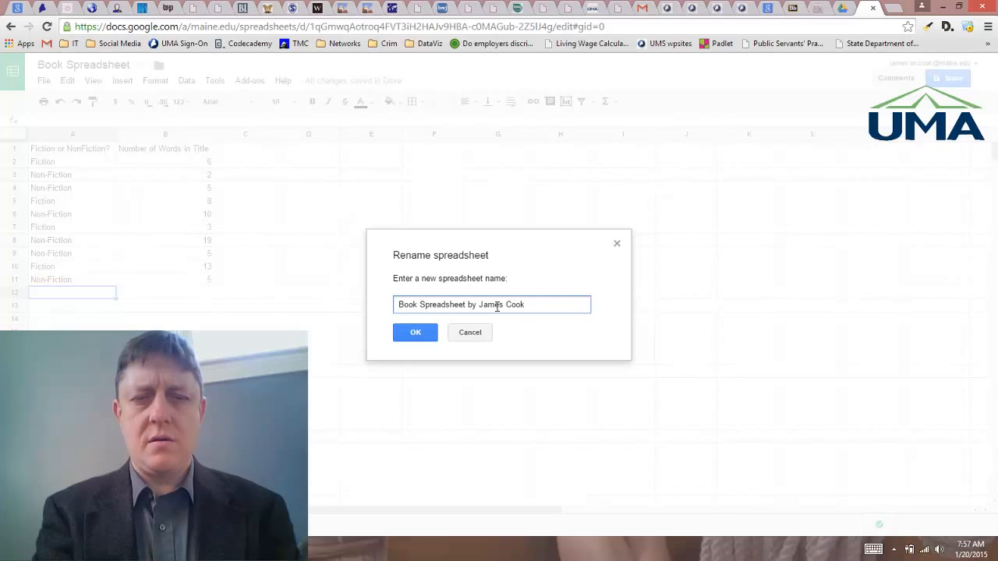
type("for SOC 101")
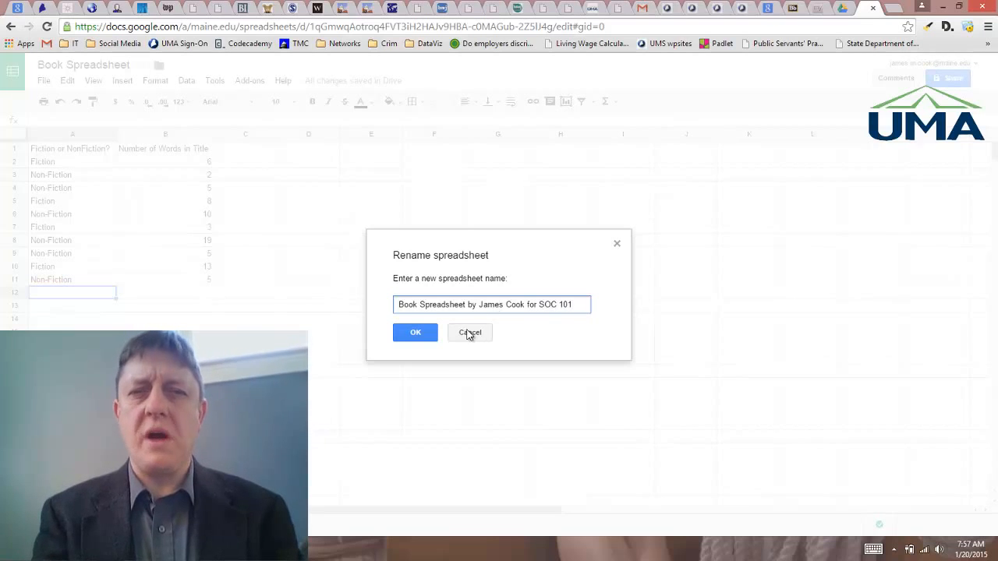
left_click(415, 333)
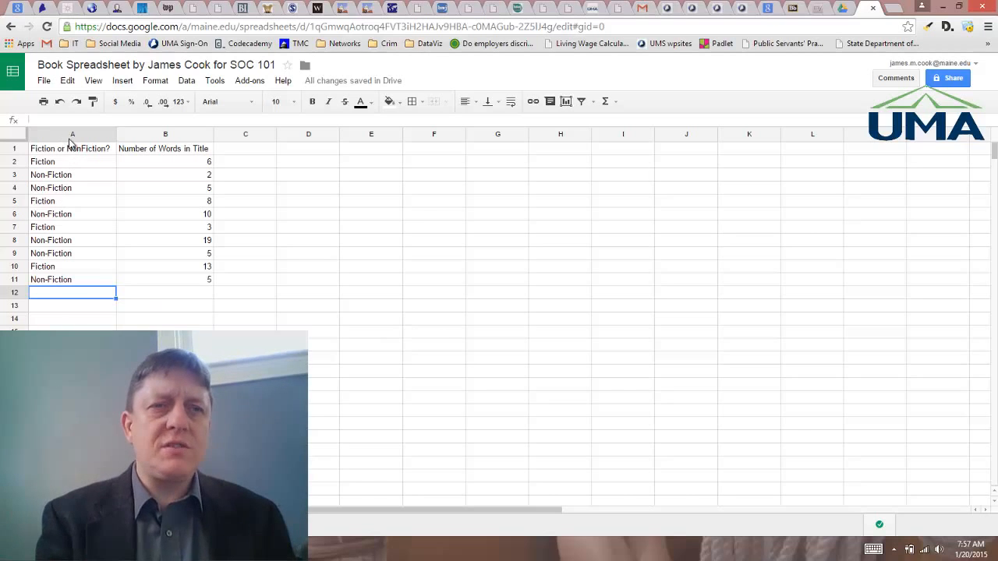
Step: Select columns A and B and sort the sheet by column A from A to Z
left_click_drag(71, 137, 135, 136)
left_click(313, 240)
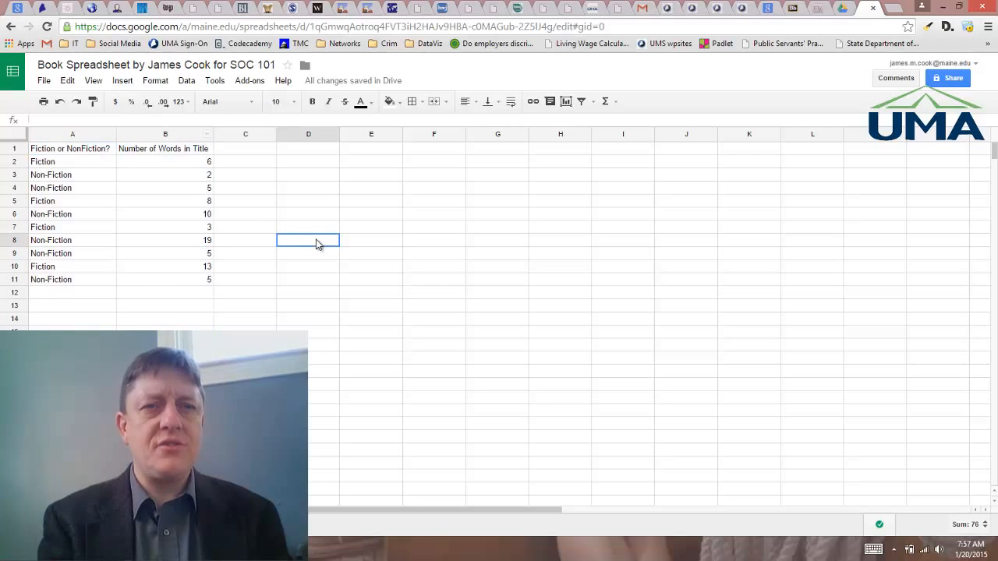
left_click(71, 137)
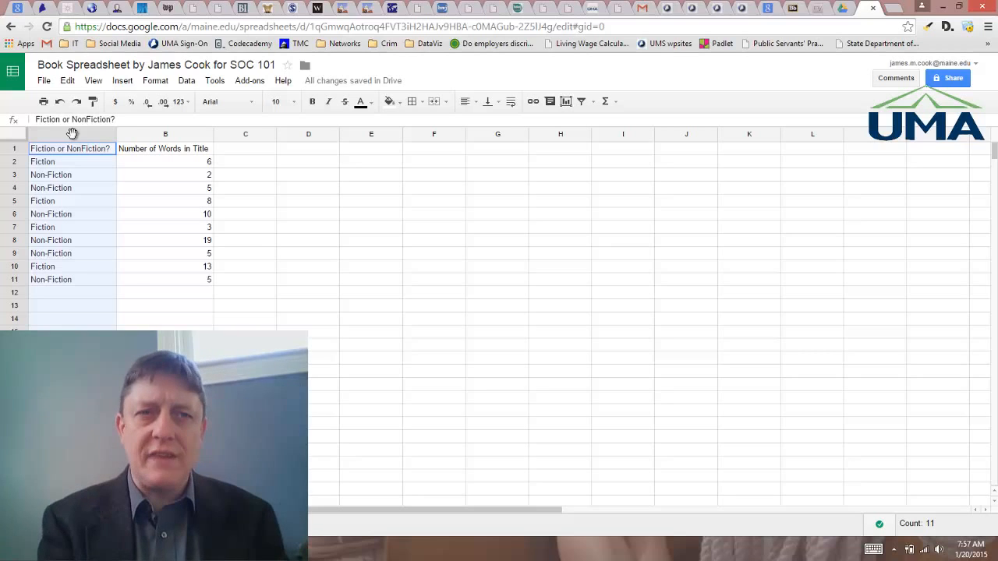
left_click(140, 134, "shift")
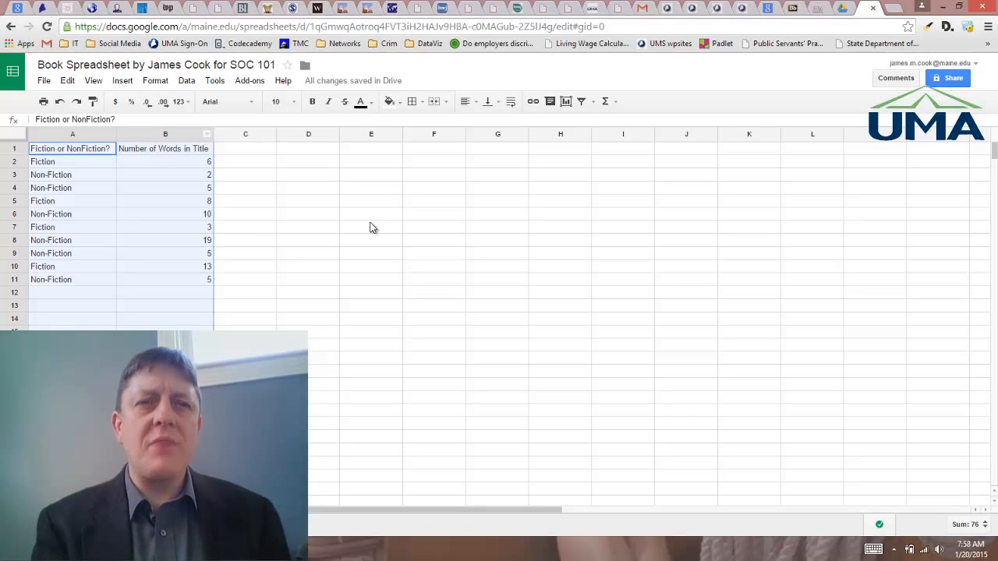
left_click(187, 81)
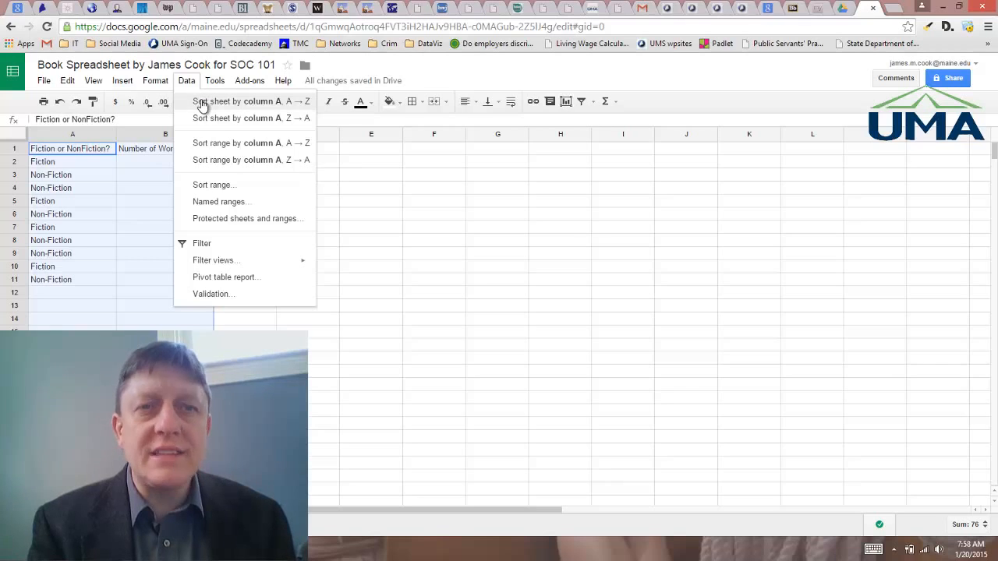
left_click(201, 104)
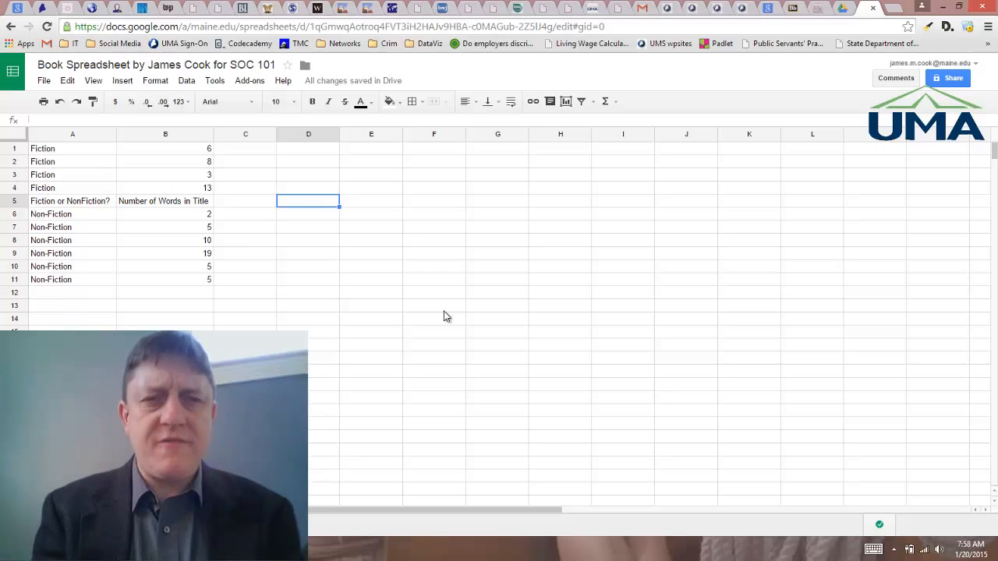
key("Down")
key("Down")
key("Down")
key("Down")
key("Down")
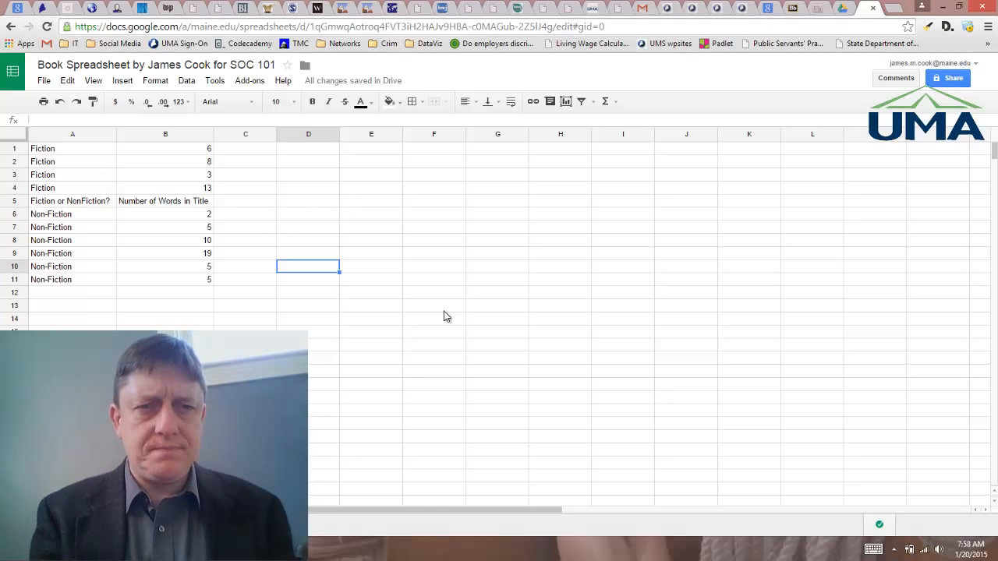
Step: Enter the label "Average number of words for fiction books" in cell D1
key("Up")
key("Up")
key("Up")
key("Up")
key("Up")
key("Up")
key("Up")
key("Up")
key("Up")
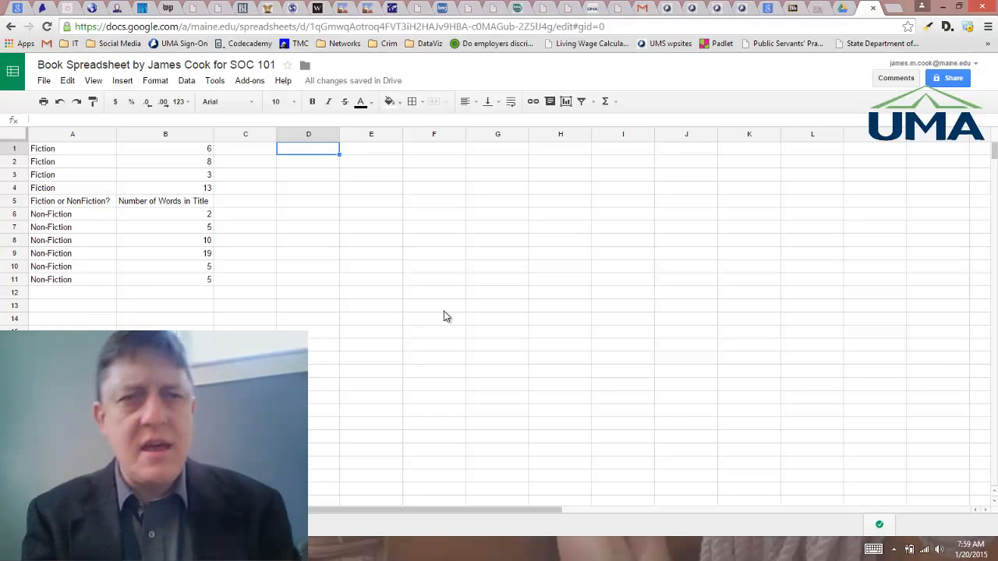
type("Average ")
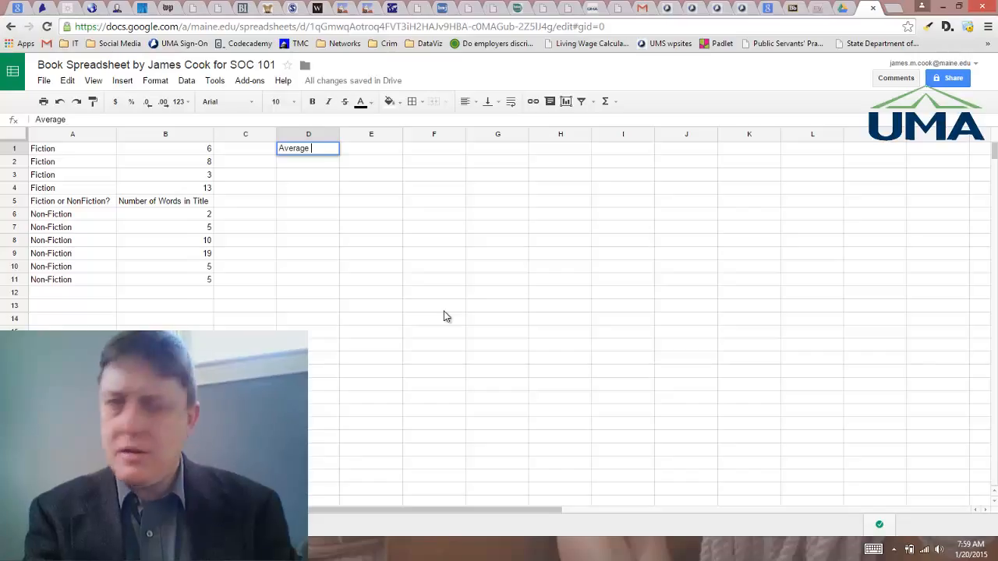
type("number of words")
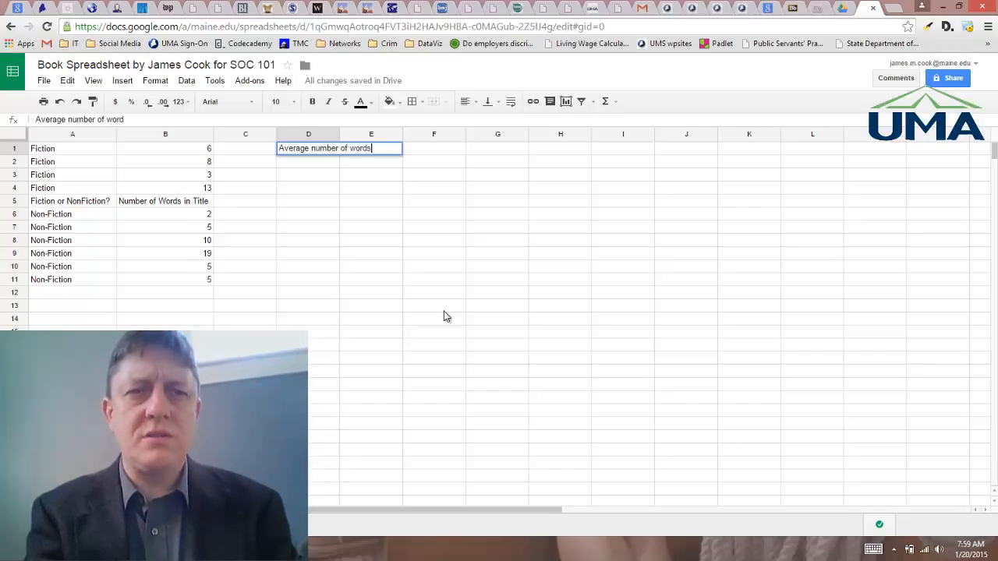
type(" for fiction books")
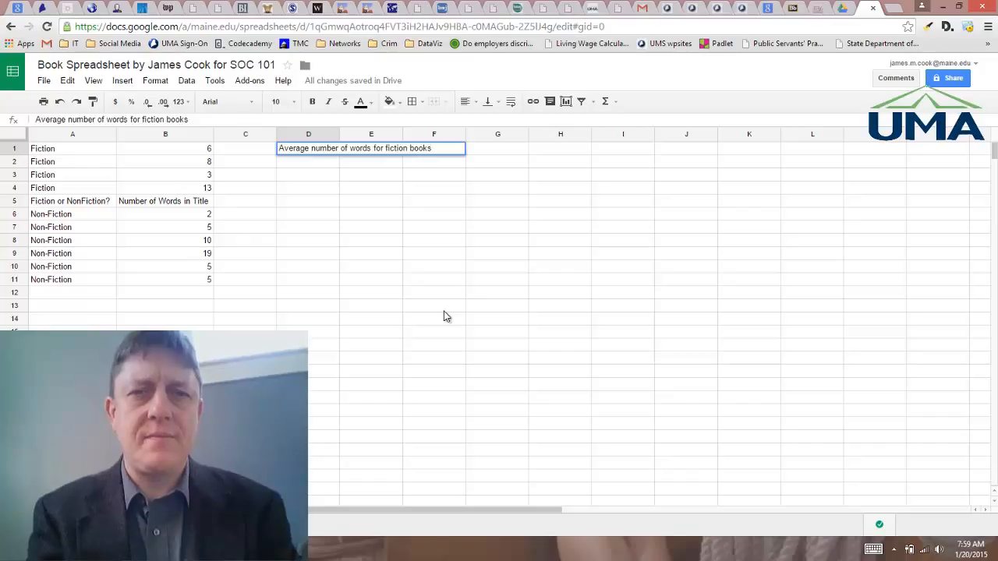
key("Return")
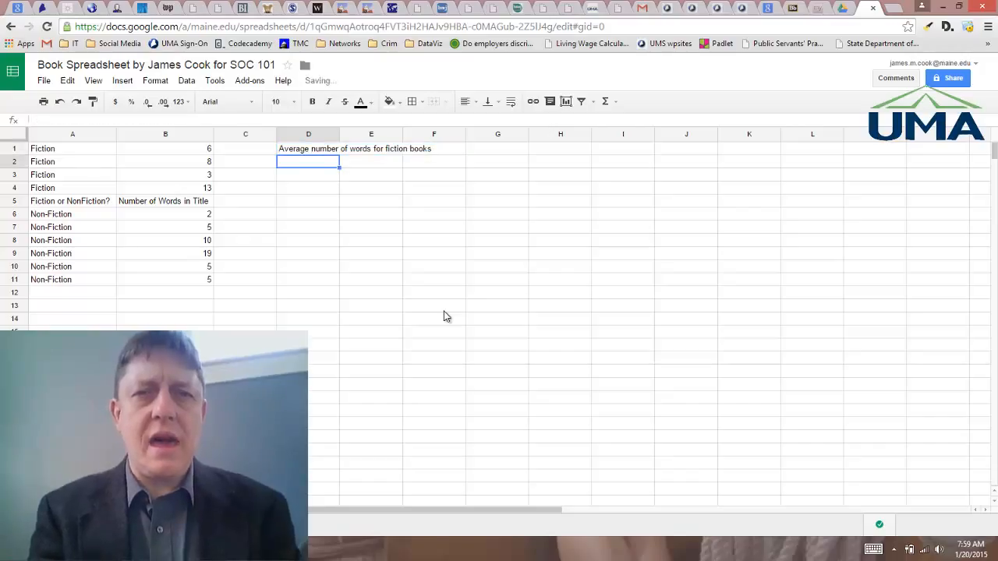
Step: Enter "Average number of words for non-fiction books" in D2 and widen column D to fit the labels
key("Right")
key("Right")
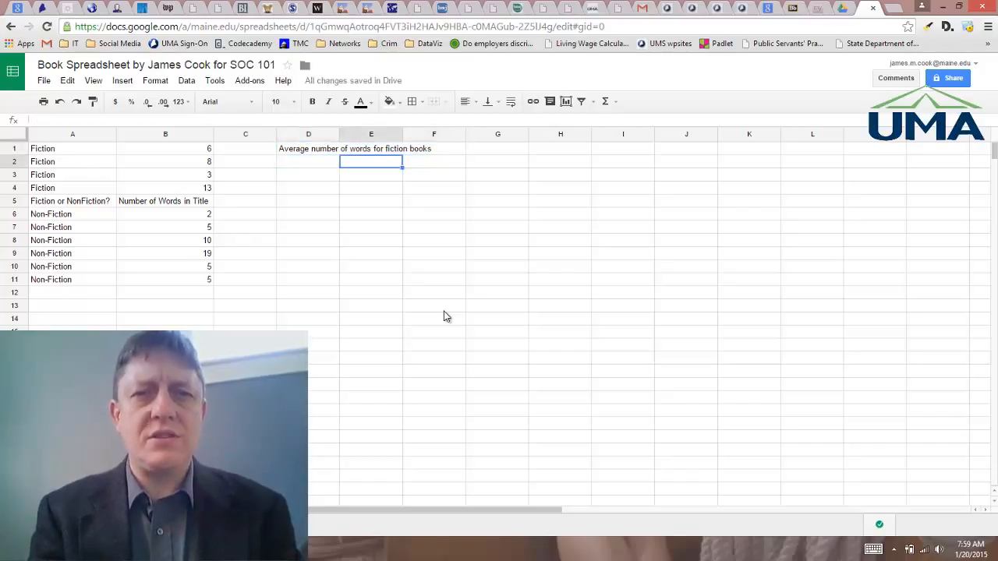
key("Left")
key("Left")
type("A")
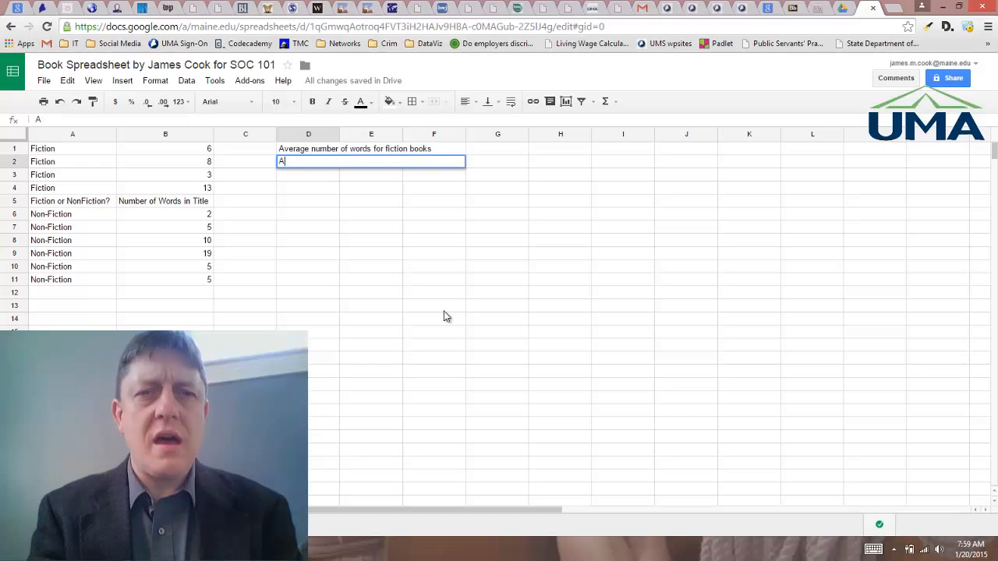
type("verage number ")
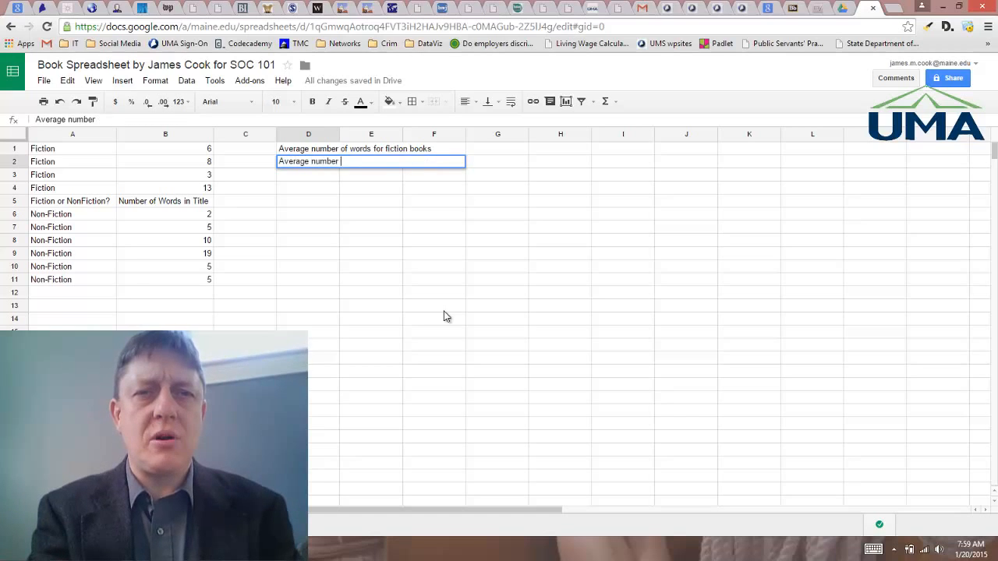
type("of words for no")
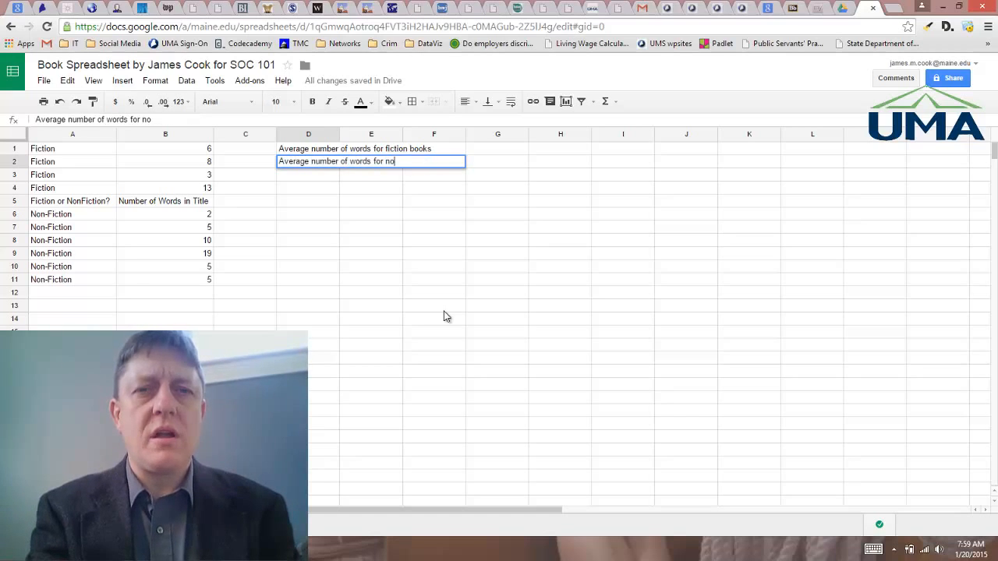
type("n-fiction books")
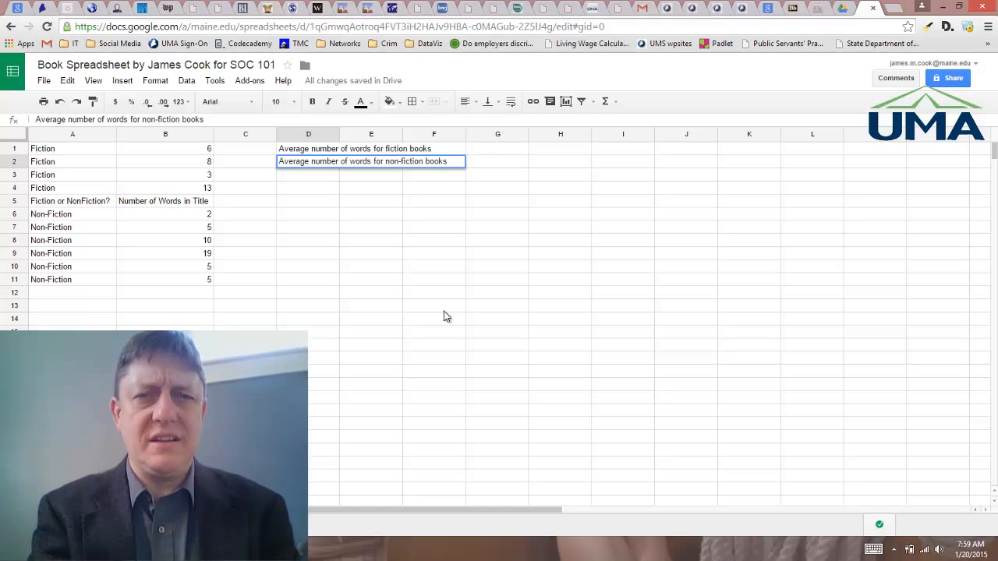
key("Return")
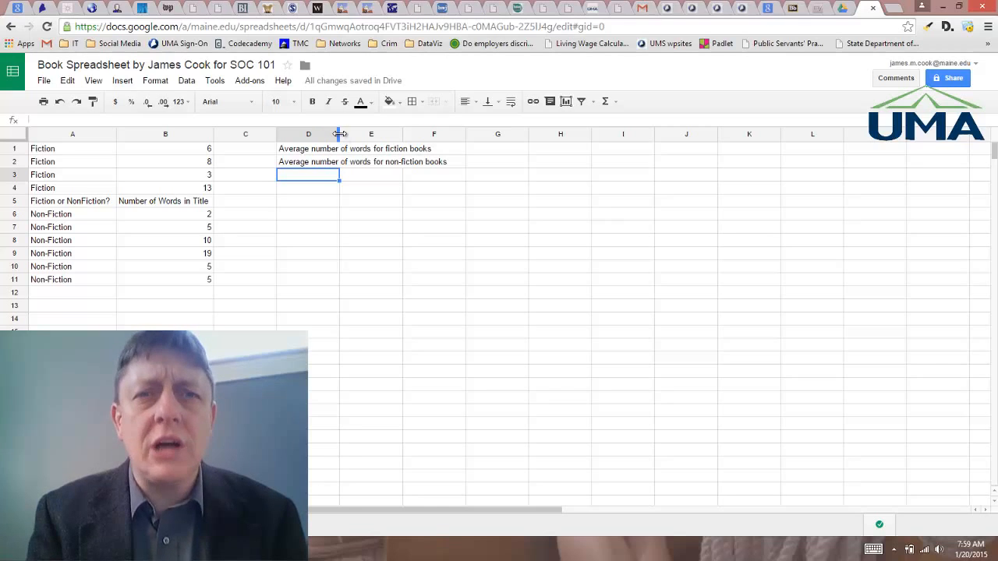
left_click_drag(340, 134, 454, 136)
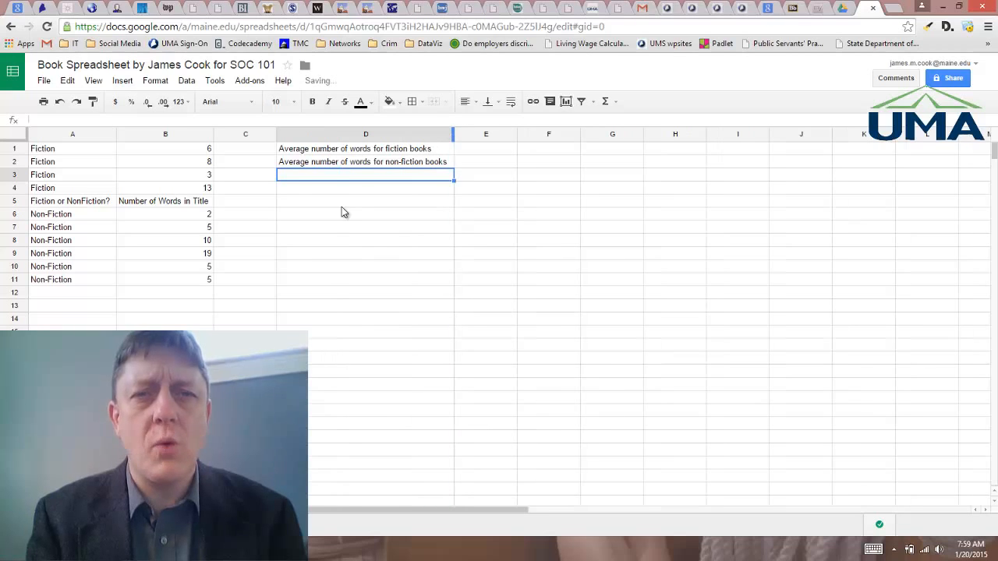
left_click(341, 226)
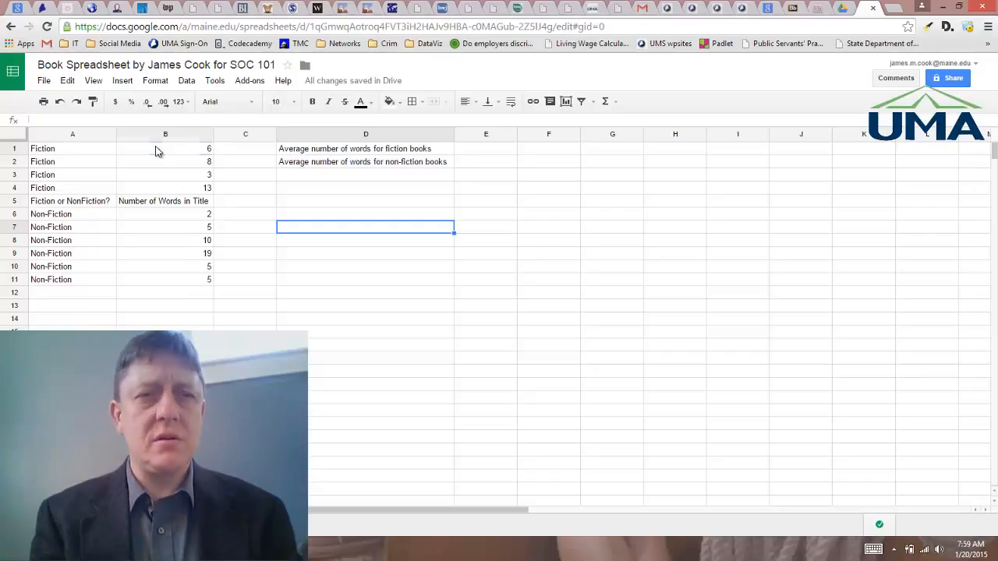
Step: Select the fiction word counts in B1:B4, view their summary statistics, and enter 7.5 as the fiction average in E1
left_click(156, 151)
left_click_drag(156, 151, 160, 190)
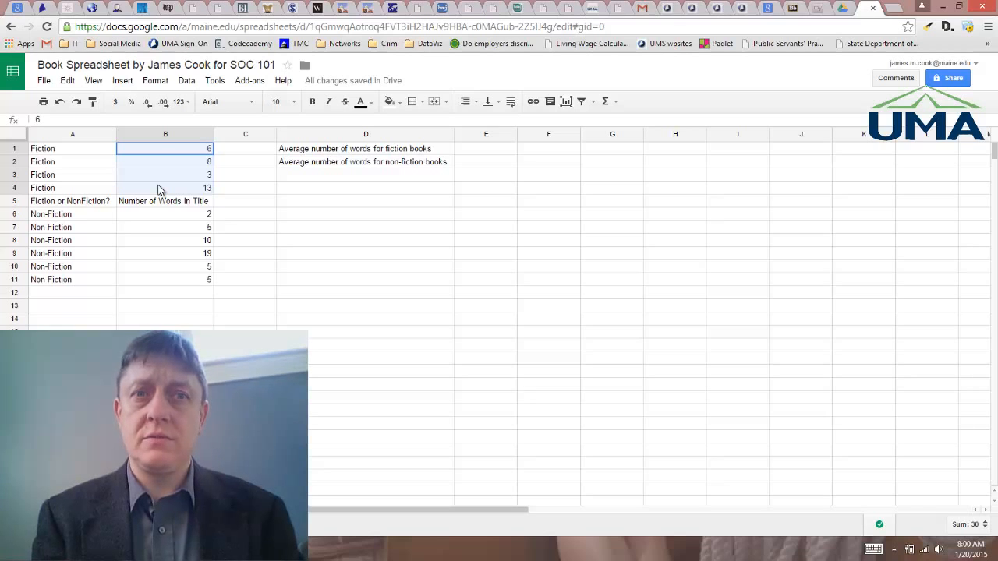
left_click_drag(159, 190, 159, 190)
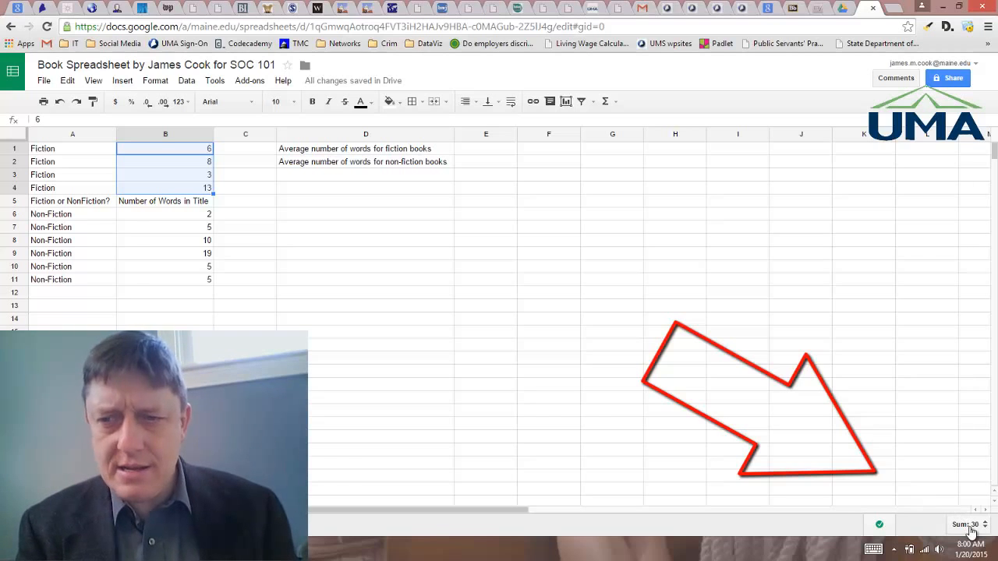
left_click(971, 527)
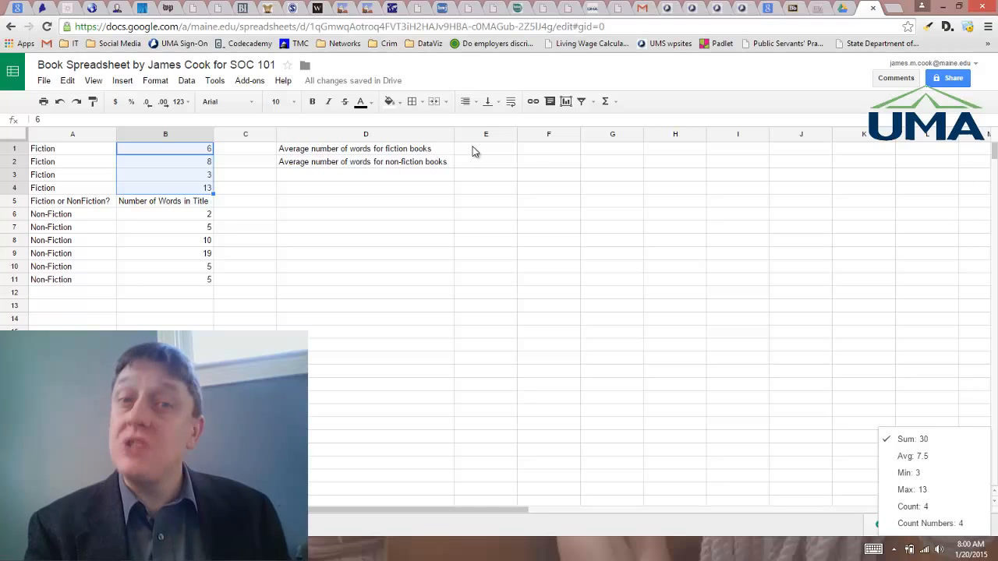
left_click(474, 150)
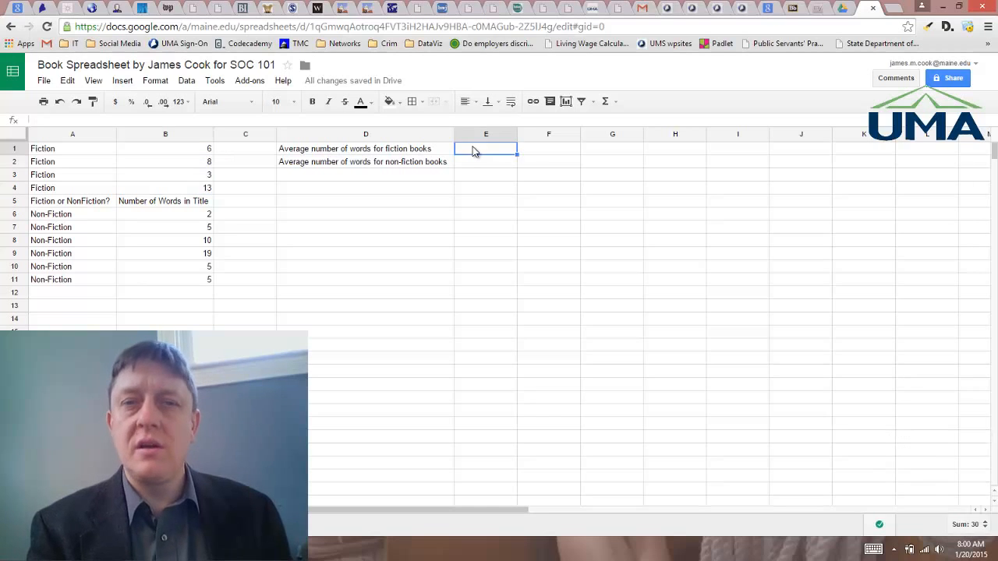
type("7.5")
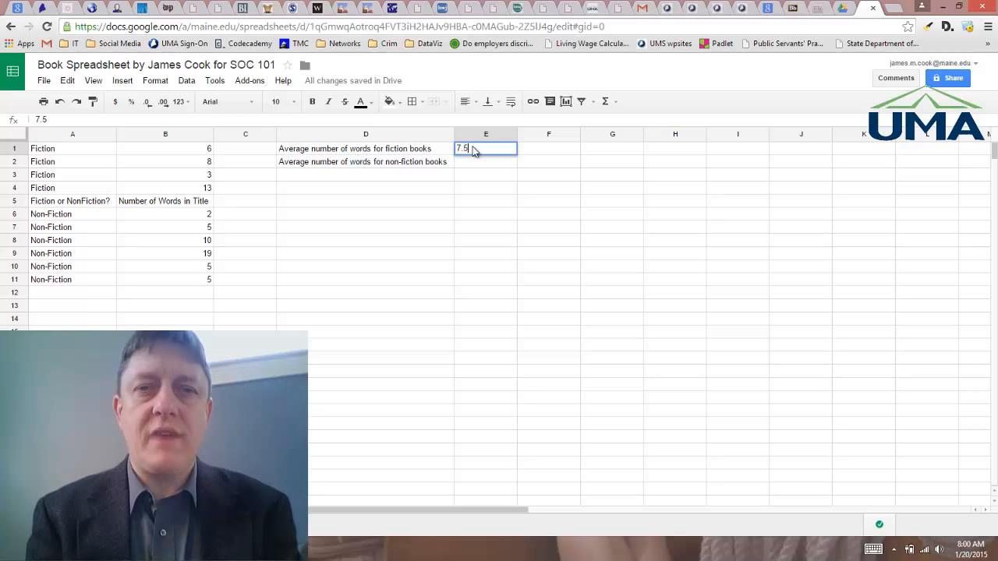
key("Return")
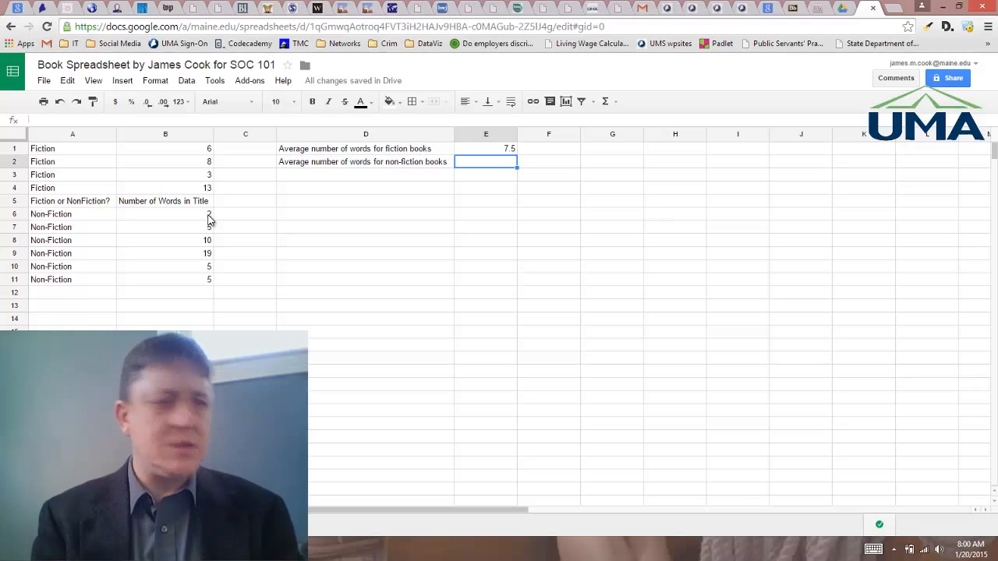
Step: Select the non-fiction word counts in B6:B11, view their summary statistics, and enter 7.66667 in E2
left_click_drag(209, 220, 205, 282)
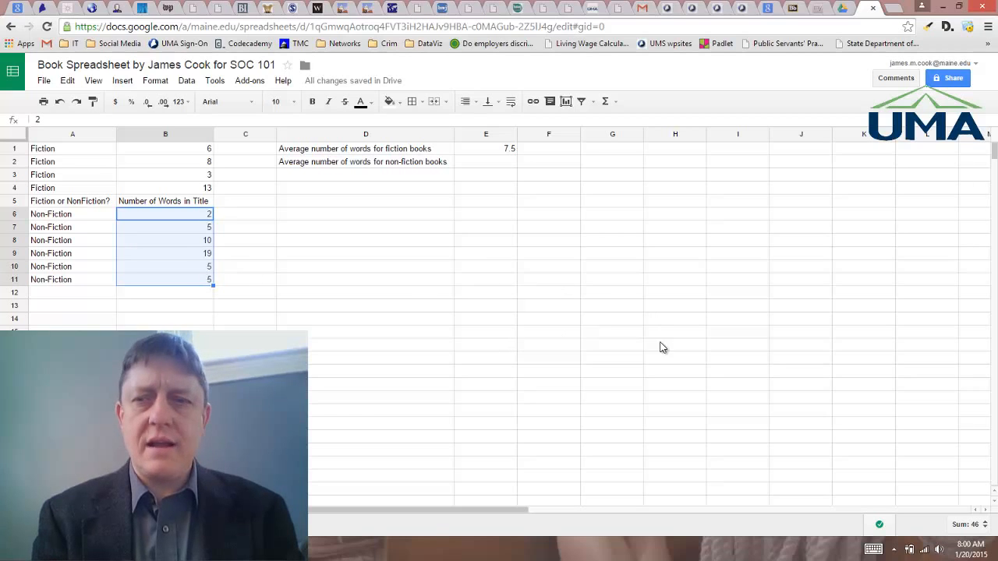
left_click(980, 526)
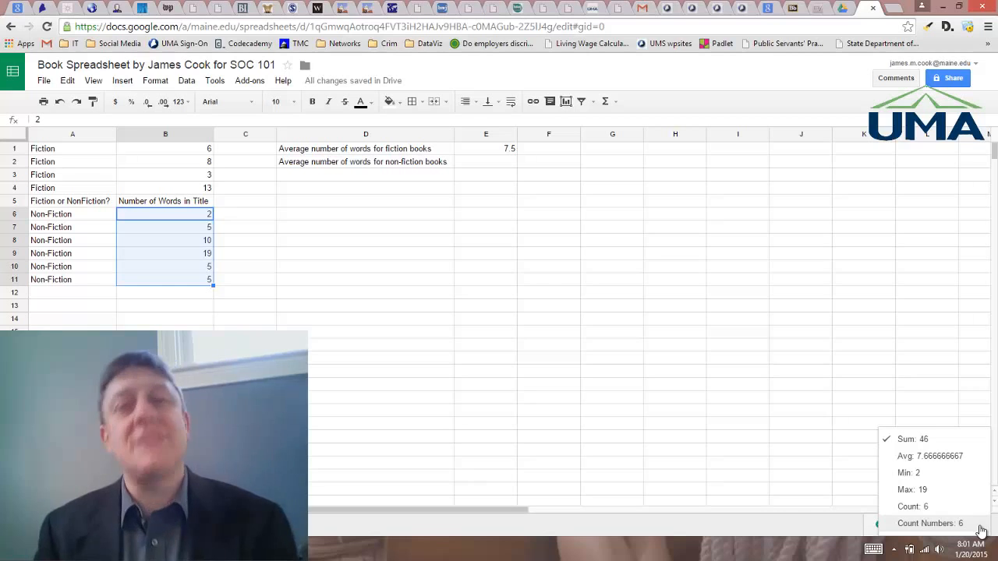
left_click(508, 166)
type("7")
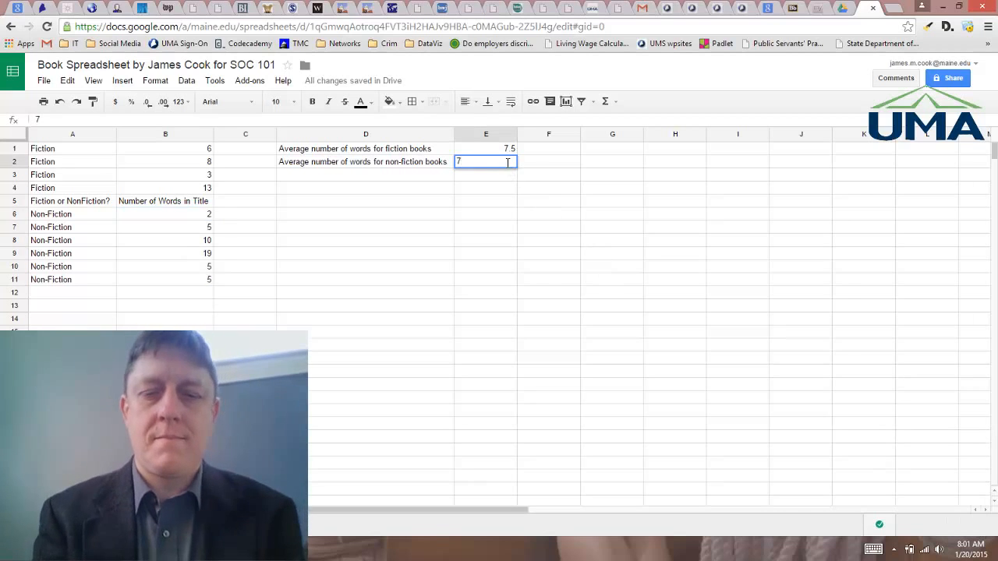
type(".66667")
key("Return")
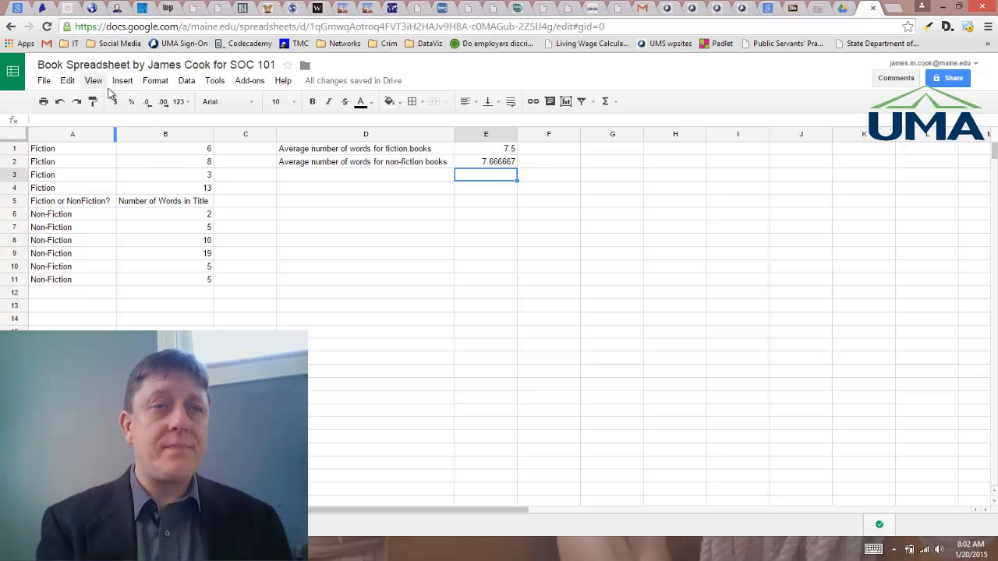
Step: Open the spreadsheet's sharing dialog and turn on link sharing to copy the shareable link
left_click(45, 81)
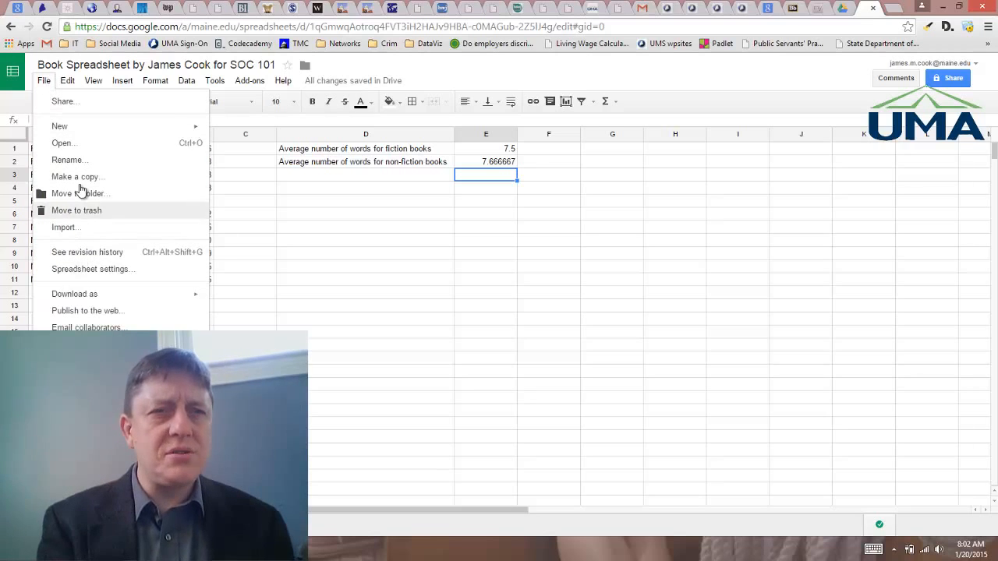
mouse_move(70, 118)
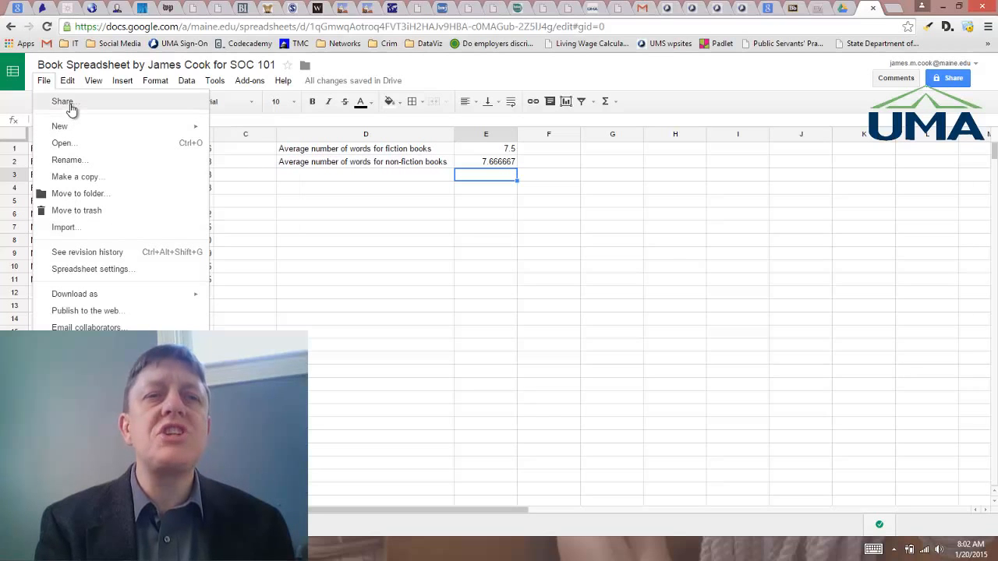
left_click(71, 107)
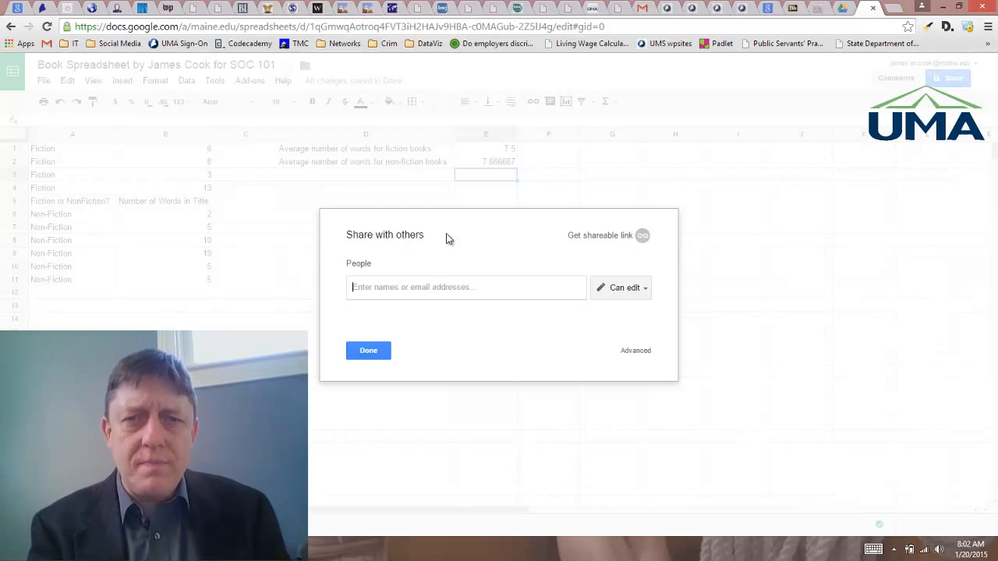
left_click(617, 239)
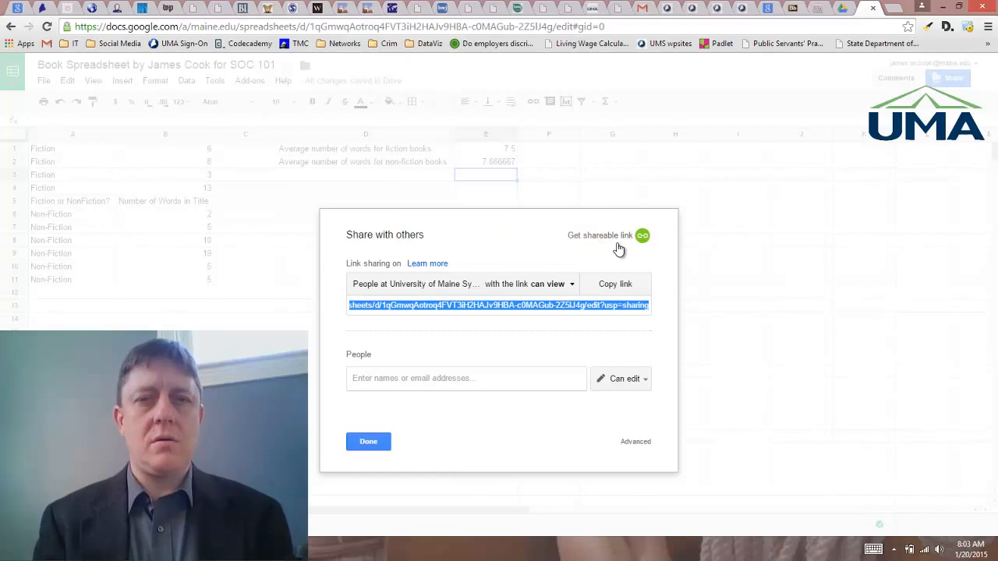
Step: Switch to Notepad and paste the spreadsheet's shareable link on the first line, then start a new line
key("super")
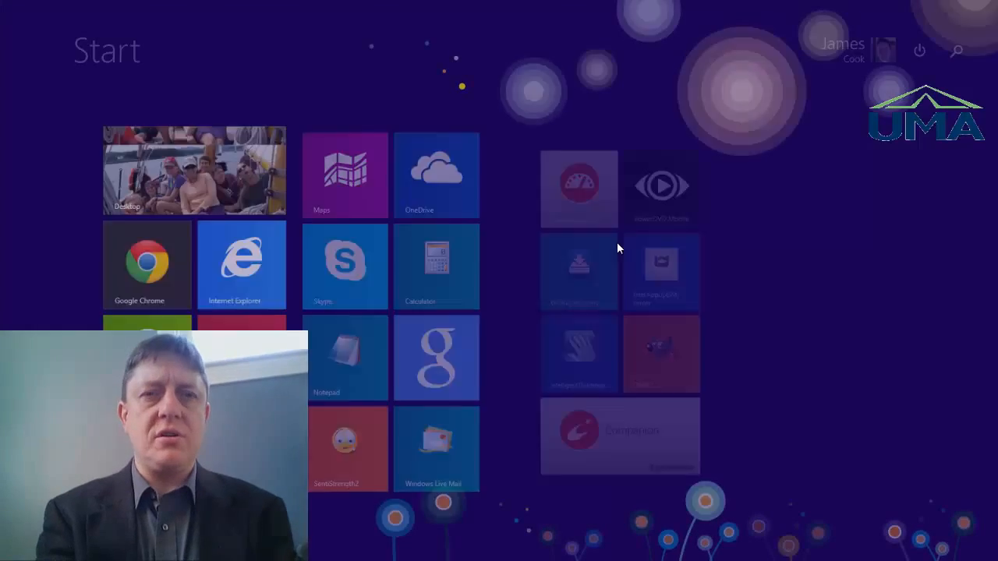
left_click(320, 335)
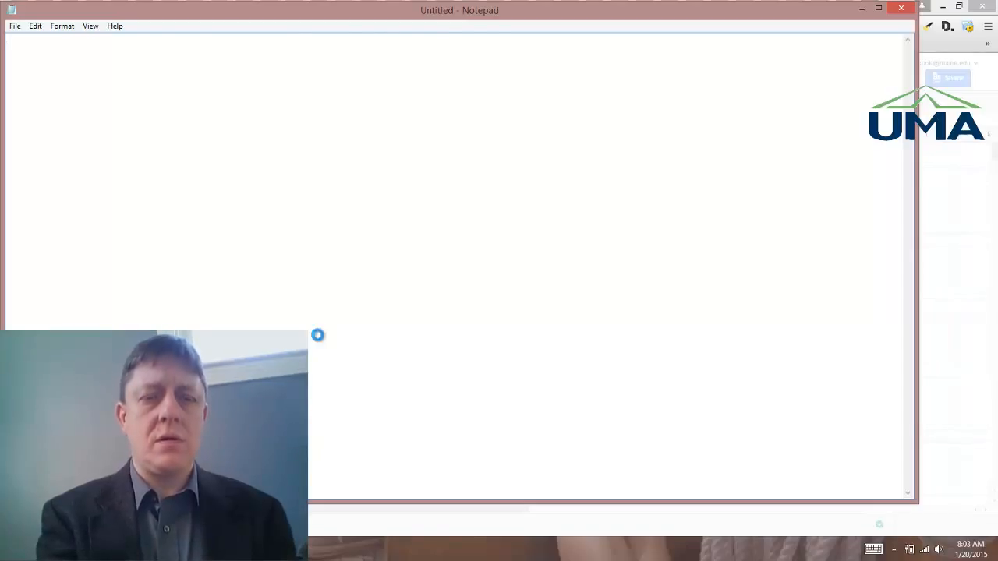
key("ctrl+v")
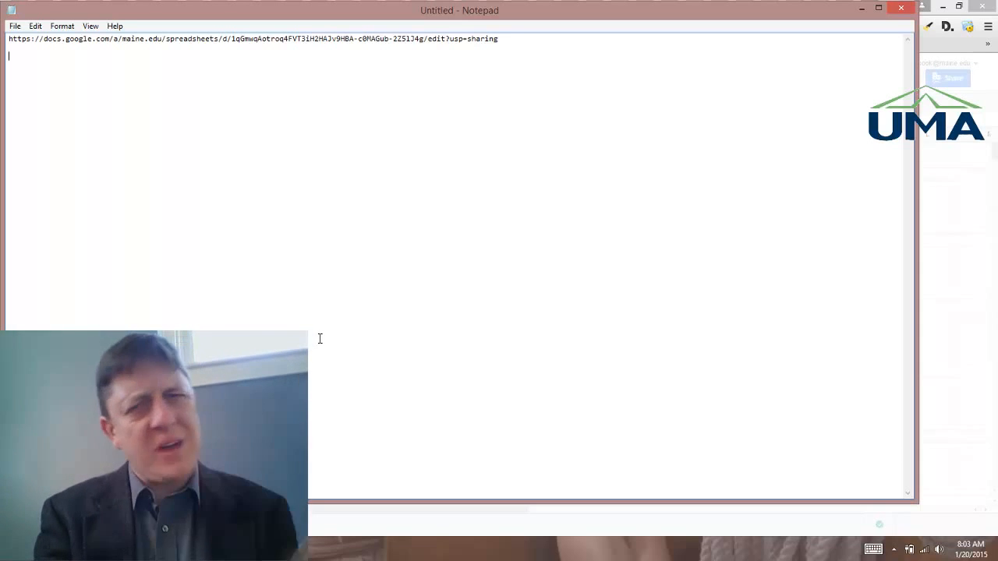
key("Return")
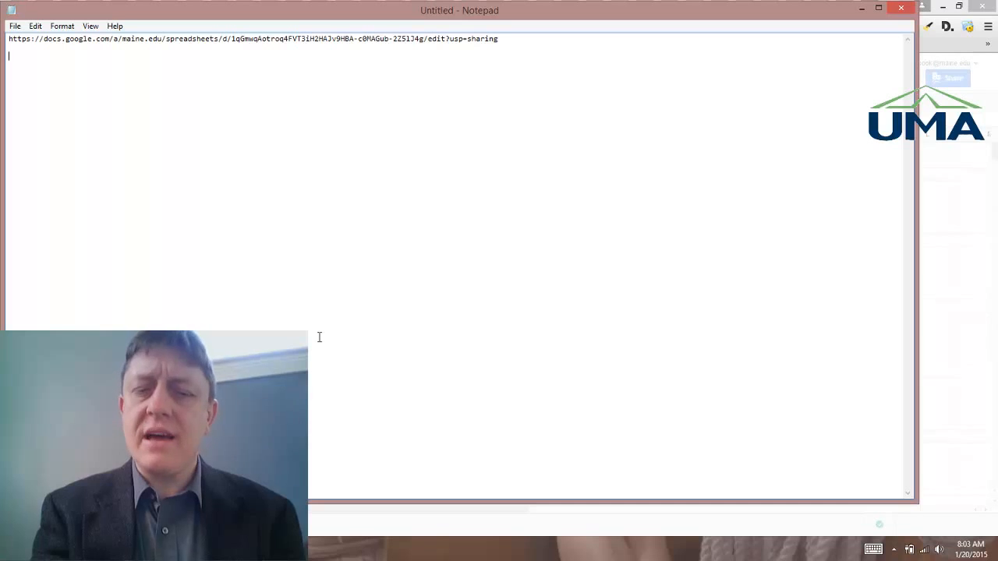
Step: Begin the findings paragraph with "I was surprised to find that in my sample of 10 books, "
type("I was surpr")
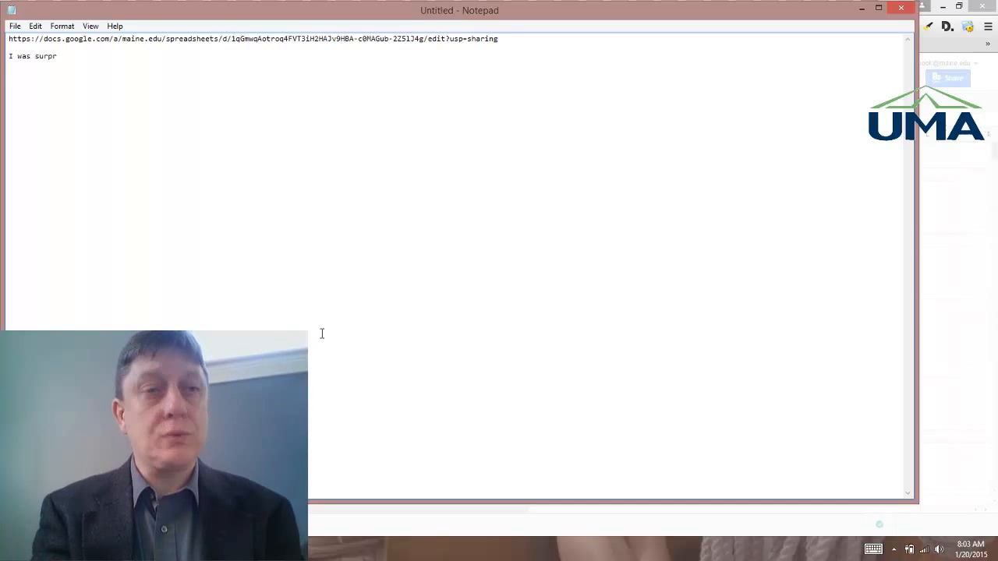
type("ised to find that")
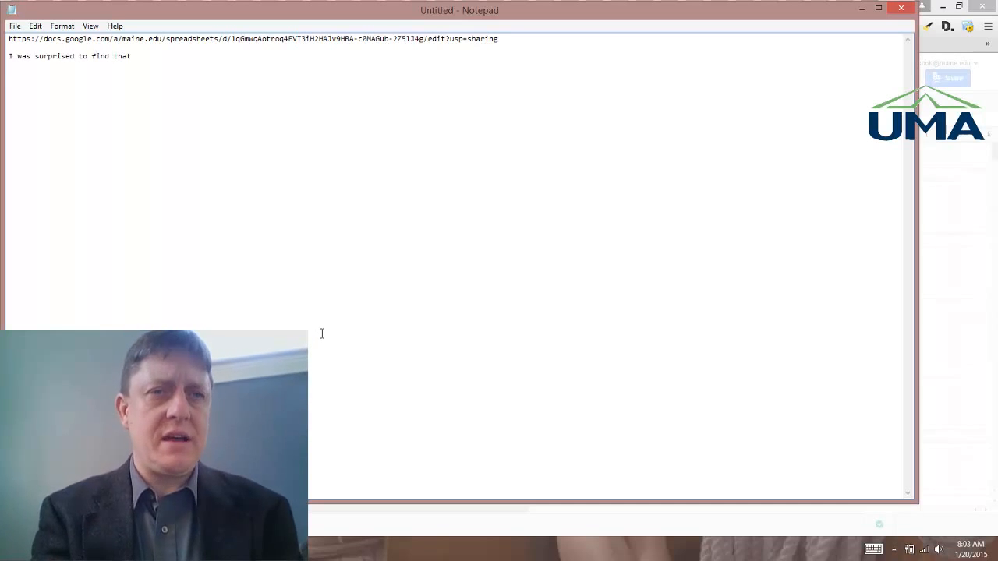
type(" in my sampe of")
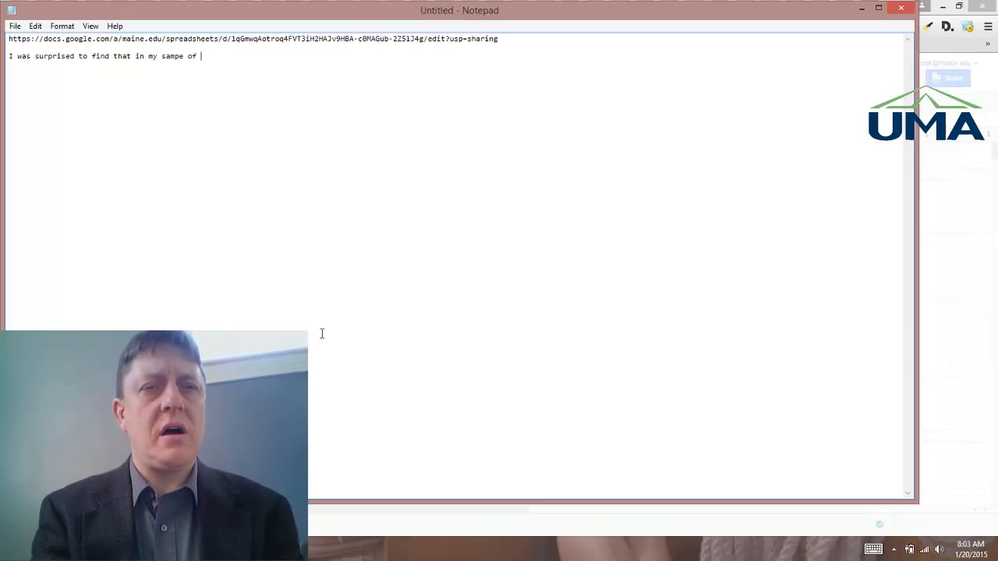
key("BackSpace")
key("BackSpace")
key("BackSpace")
key("BackSpace")
type("le of 10 books, ")
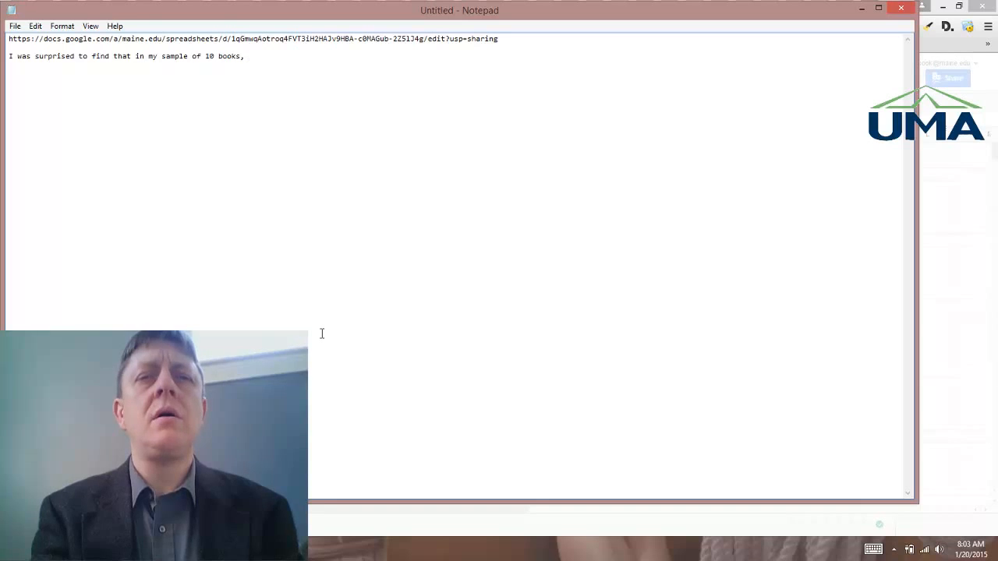
type("there was o")
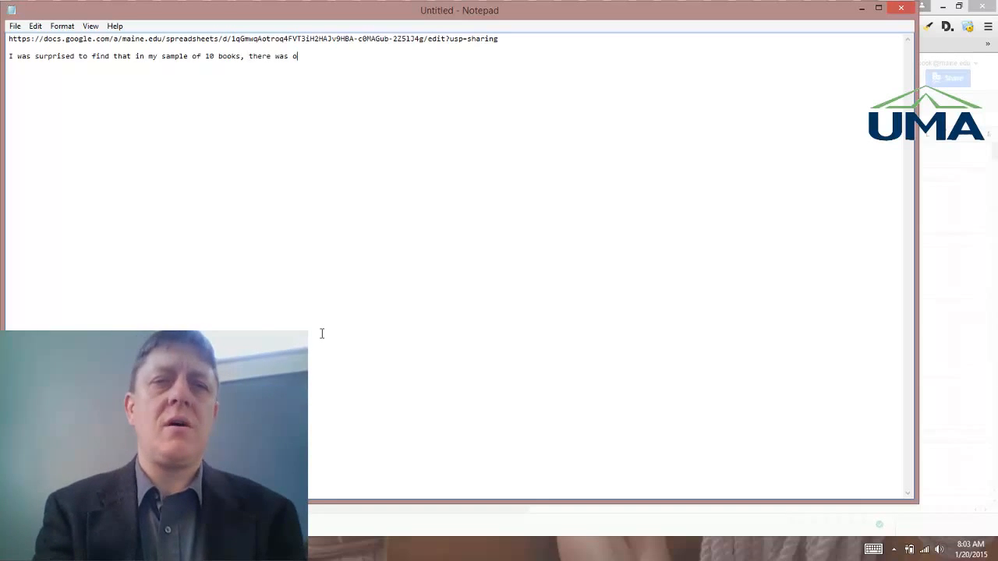
type("nly a very small di")
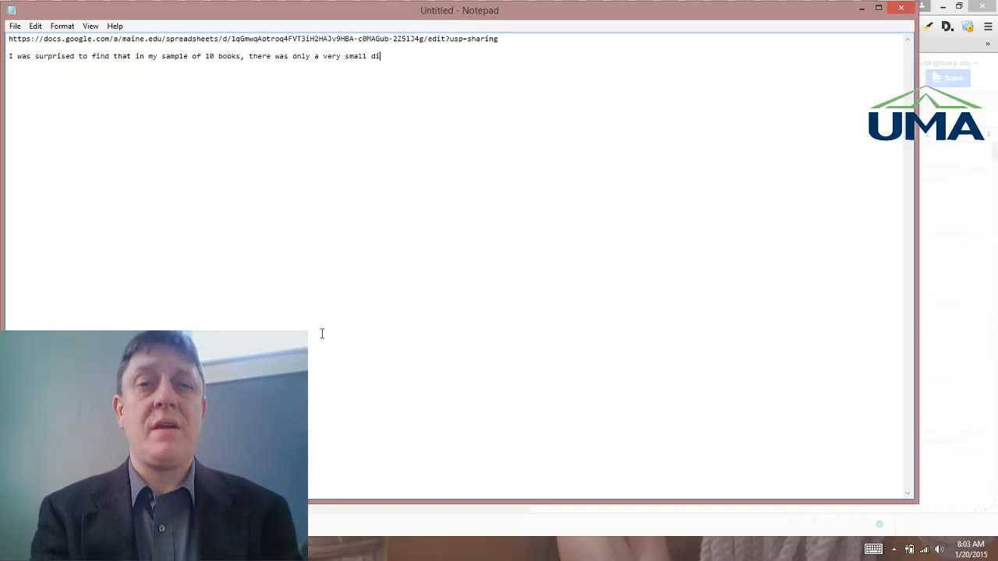
type("fference in the")
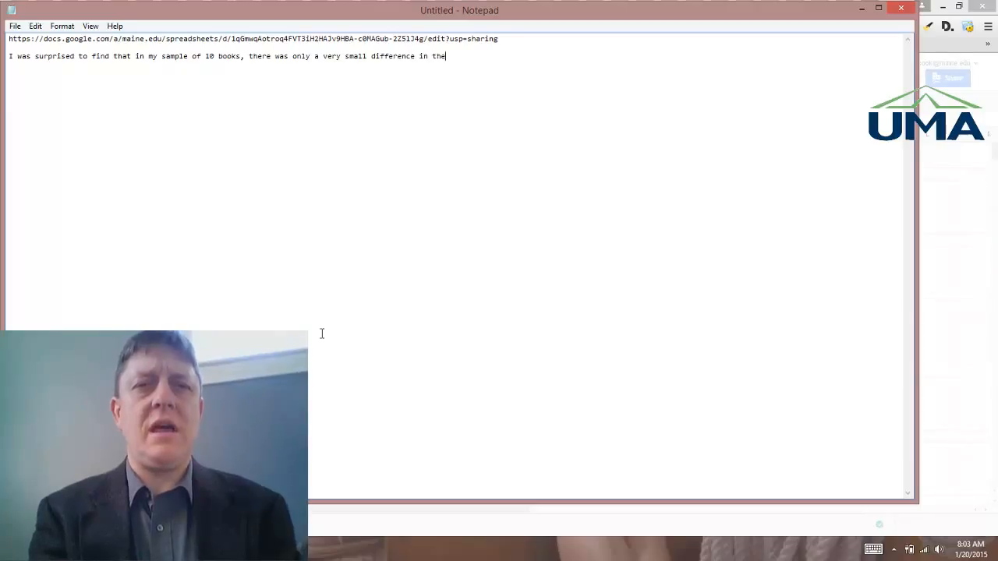
type(" wo")
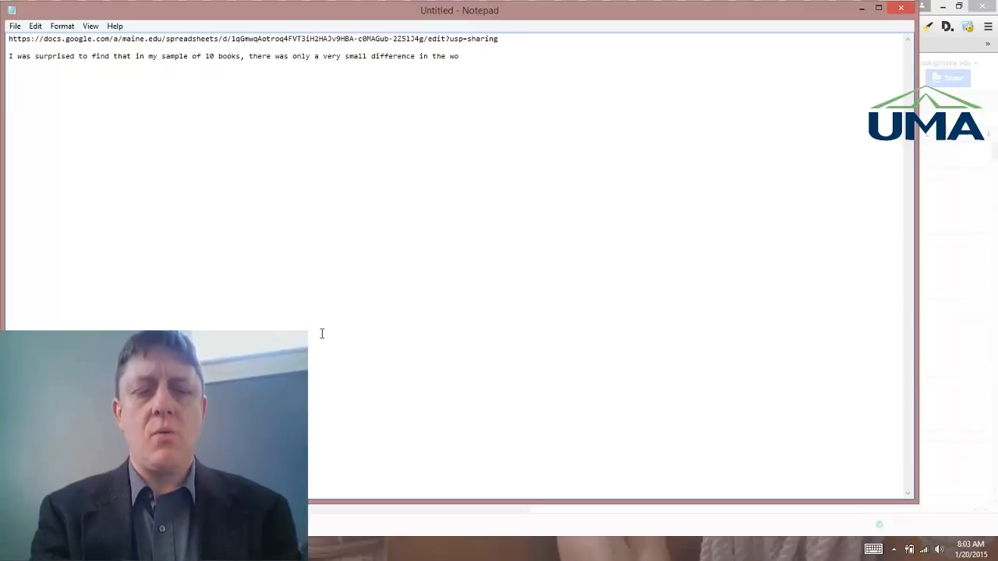
type("rd count")
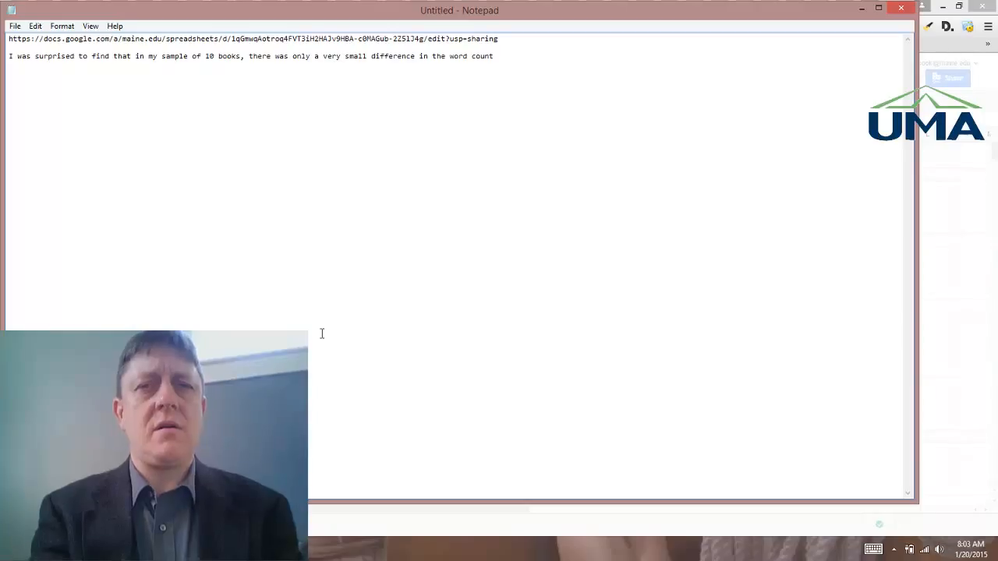
type(" for fiction an")
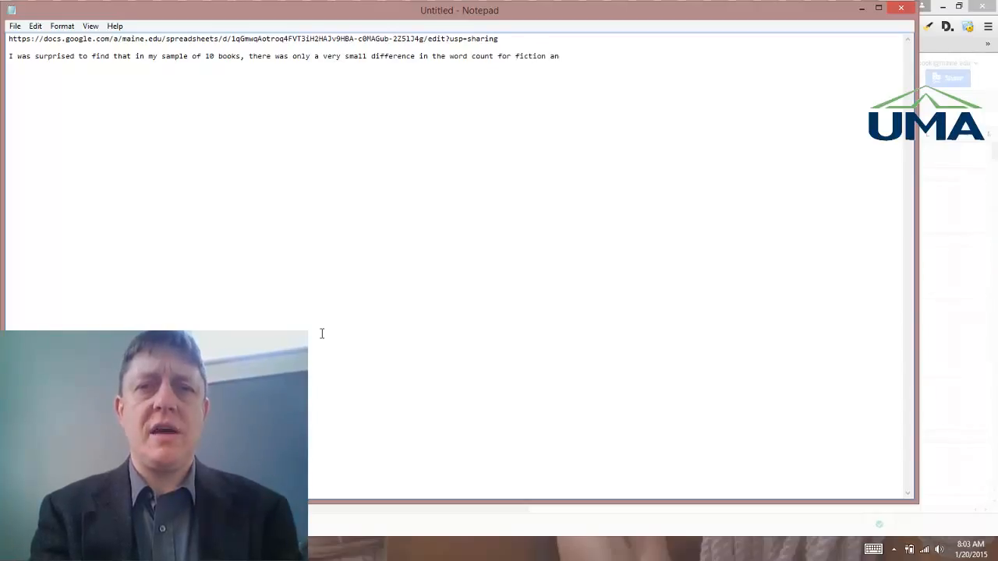
type("d non-fiction boo")
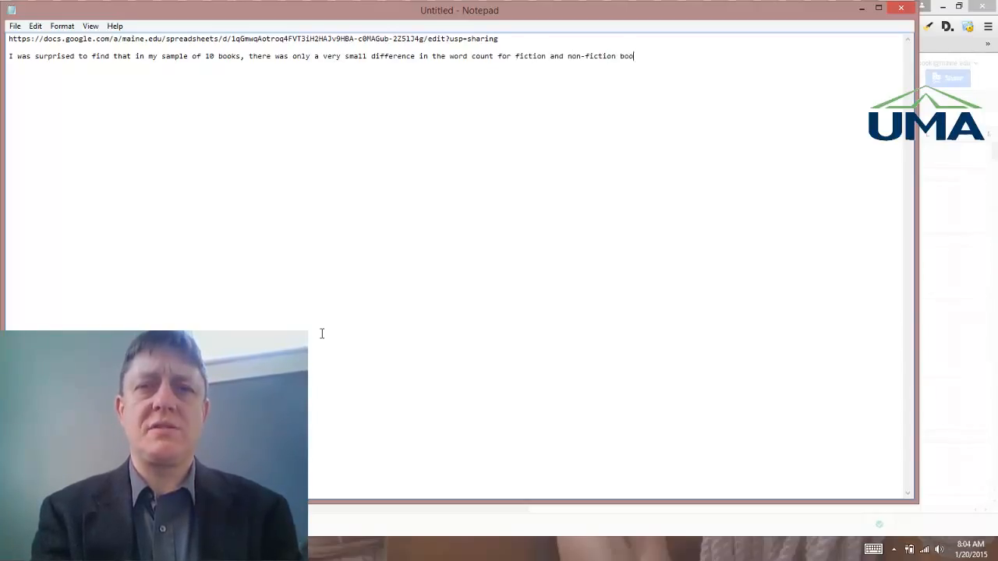
type("ks.  Non-fi")
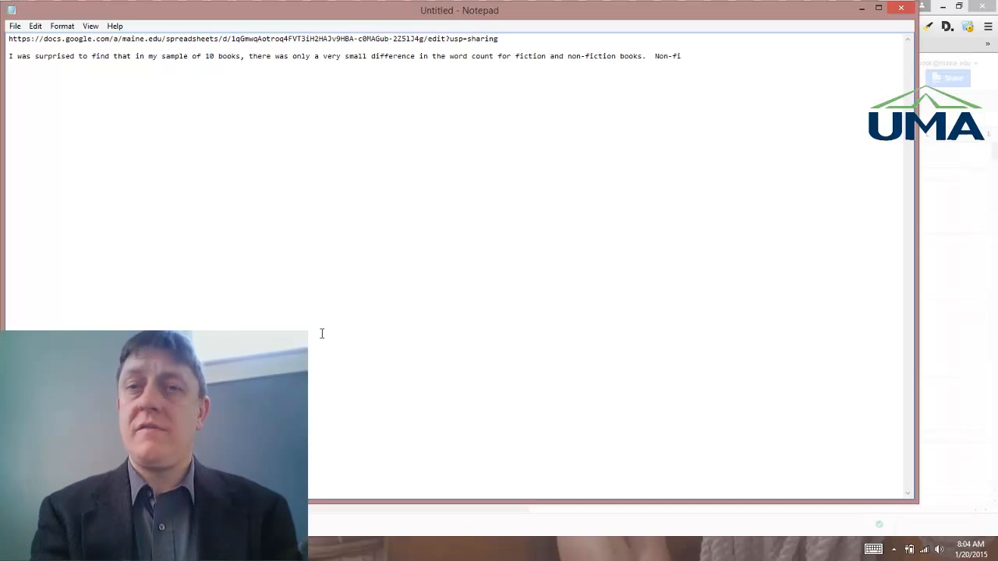
type("ction books did")
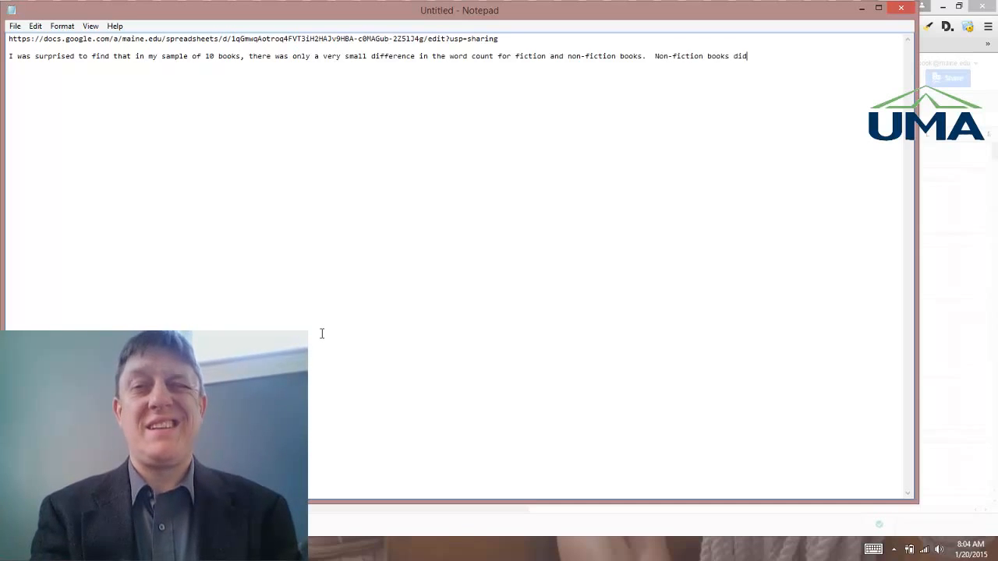
type(" have on ave")
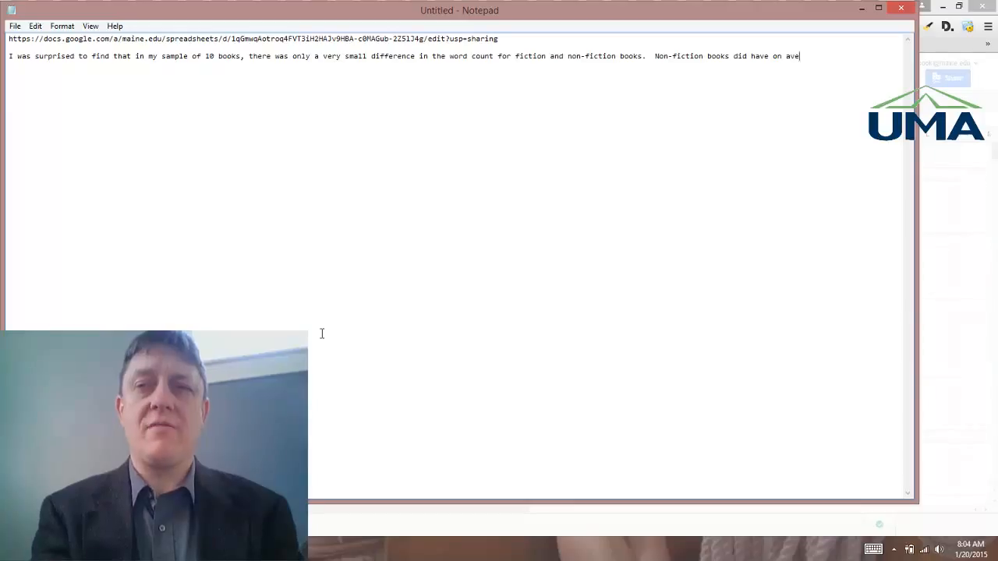
type("rage a larger ")
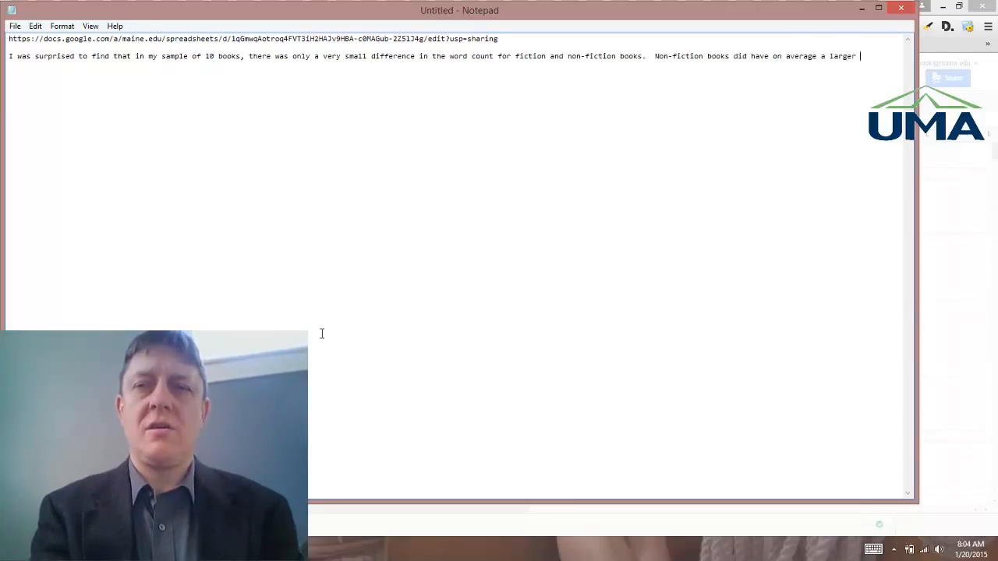
type("word count, ut")
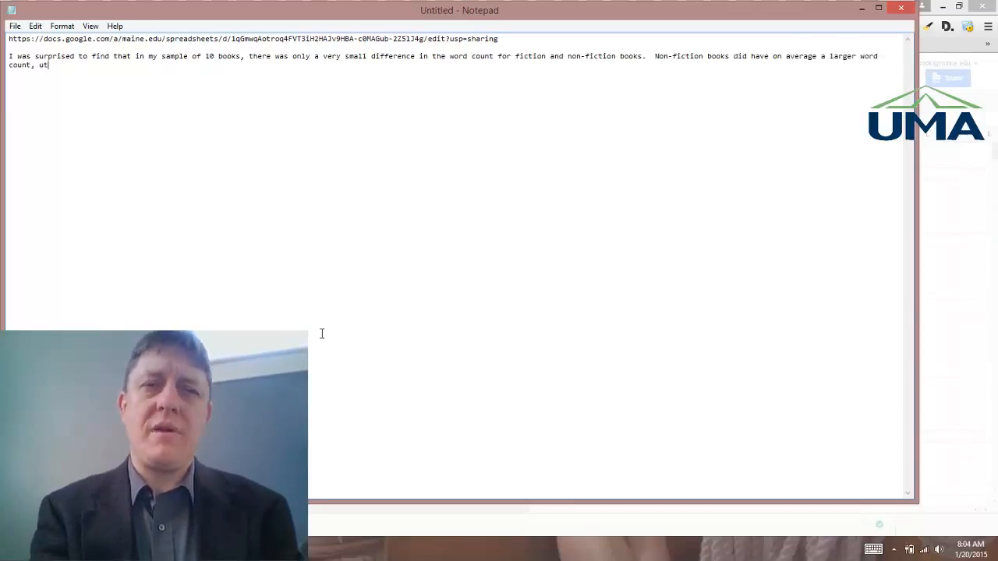
Step: Add "Non-fiction books did have on average a larger word count, but only by a margin of " to the paragraph
key("BackSpace")
key("BackSpace")
type("but only a")
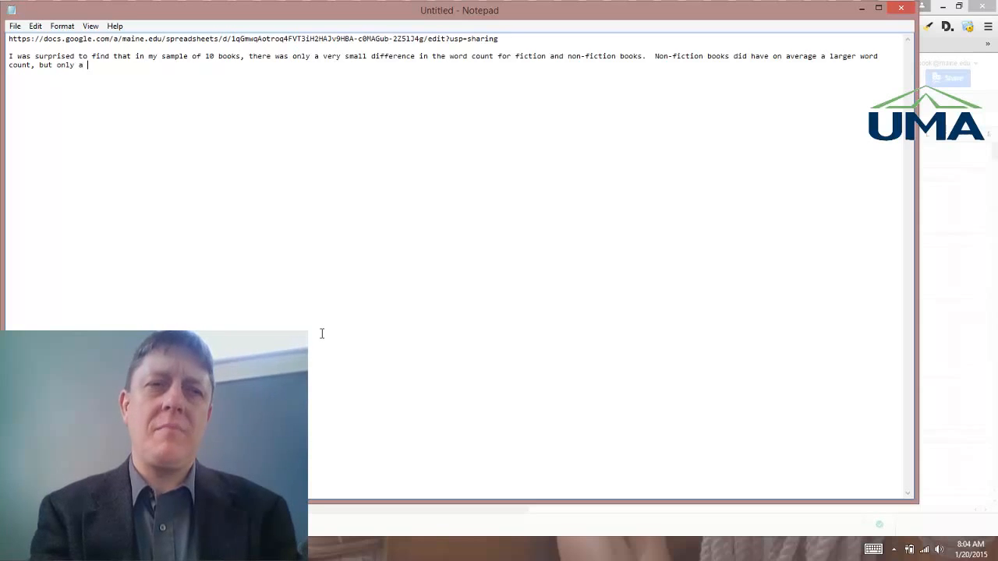
key("BackSpace")
key("BackSpace")
type("by a margin o")
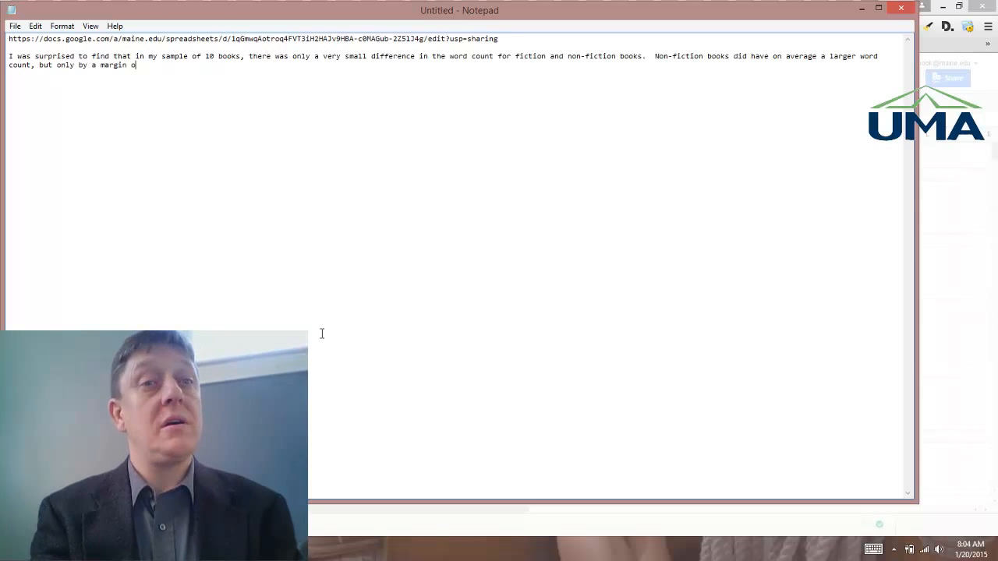
type("f")
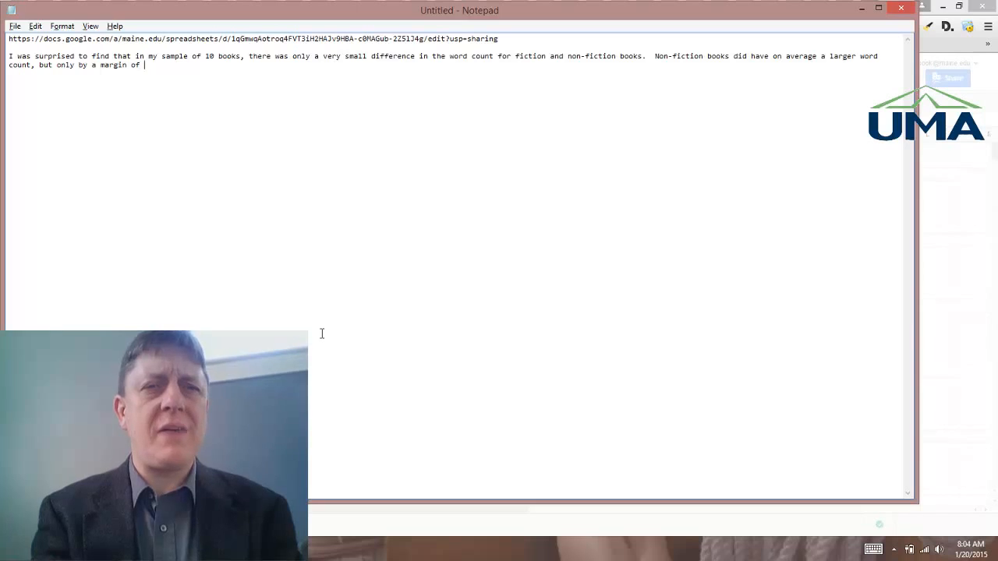
Step: Close the spreadsheet's sharing dialog and return to the Notepad document
key("alt+Tab")
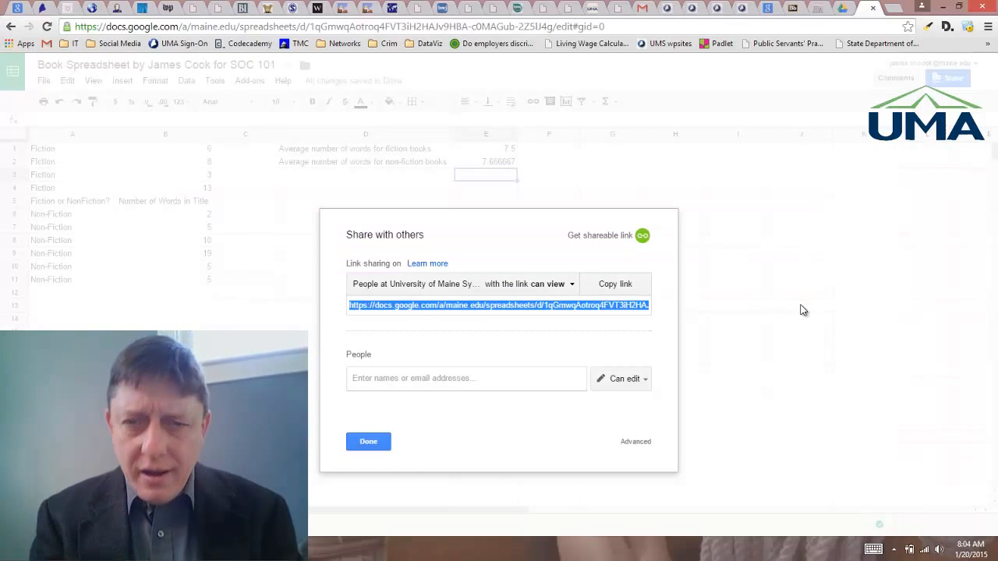
left_click(366, 443)
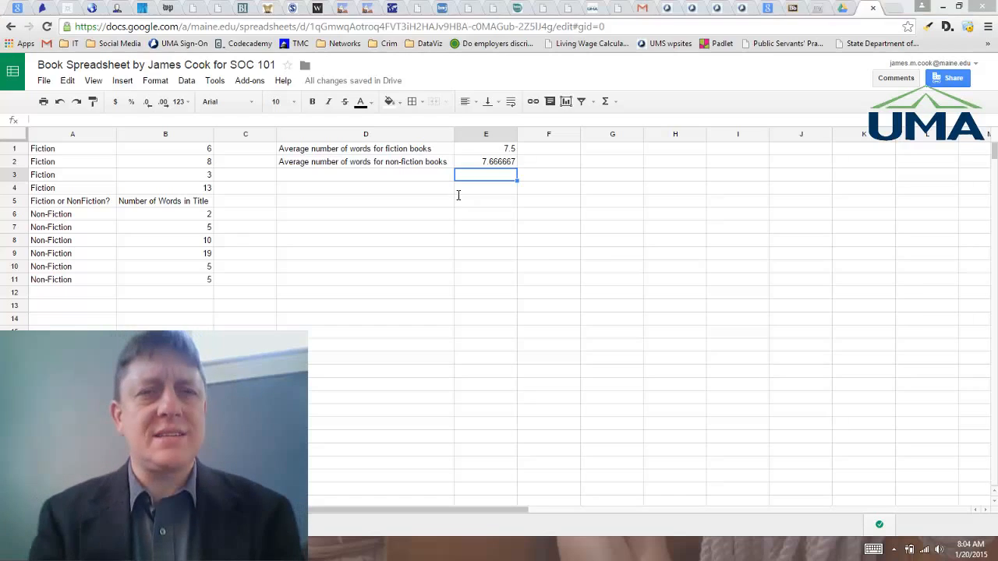
key("alt+Tab")
Step: Finish the paragraph with "0.16666667, which is really not very large." and switch back to the spreadsheet
type("0.1")
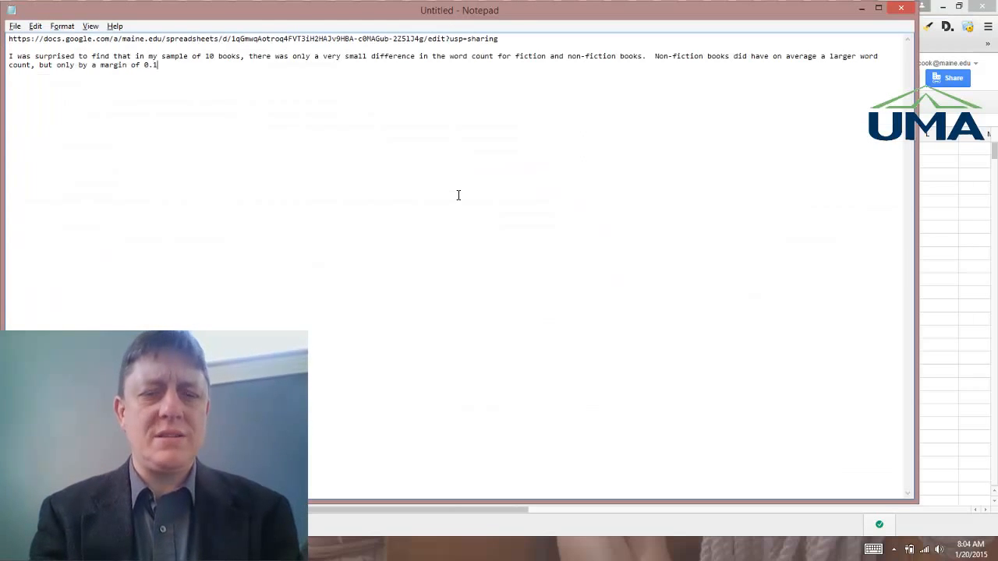
type("666666")
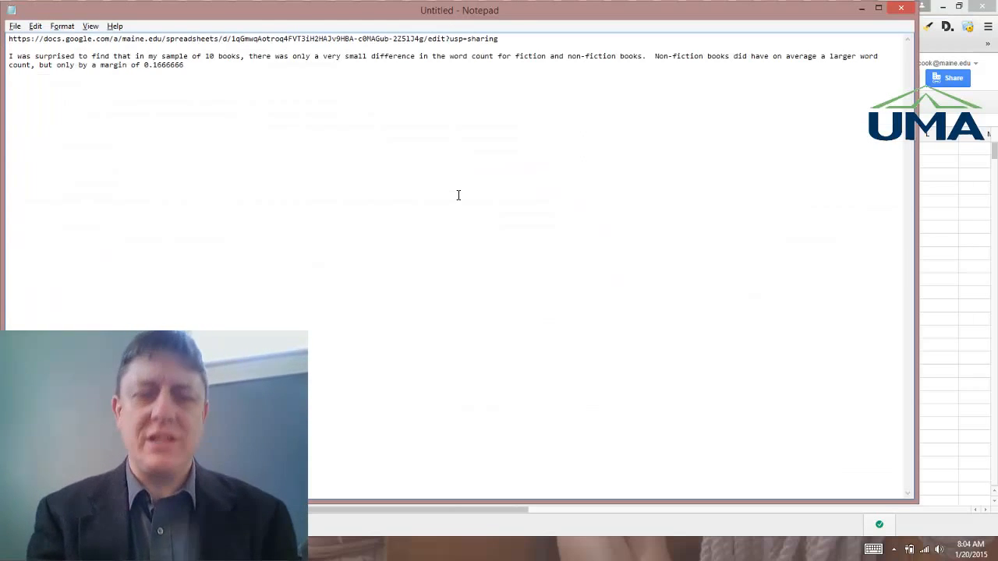
type("7, ")
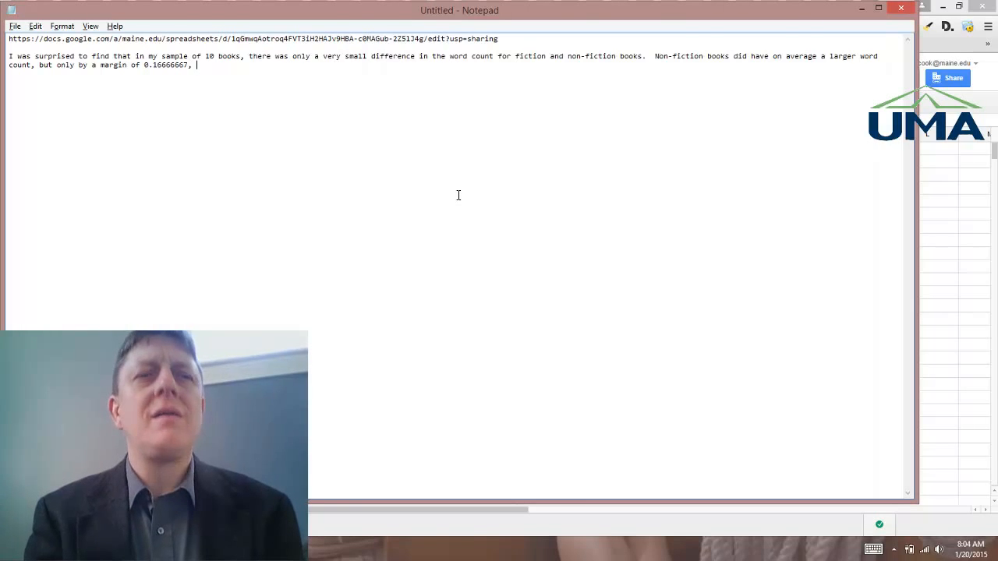
type("which is really no")
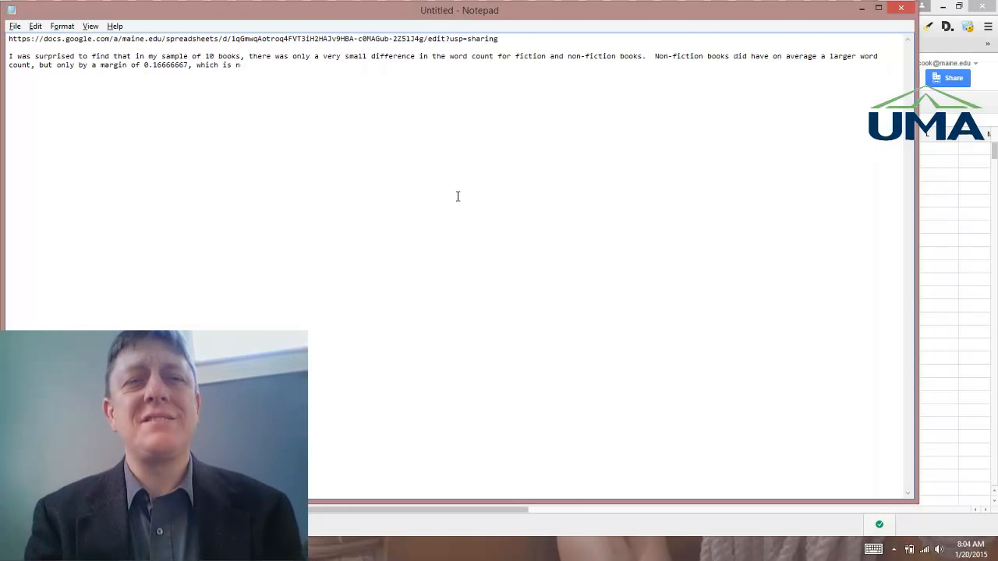
type("t v")
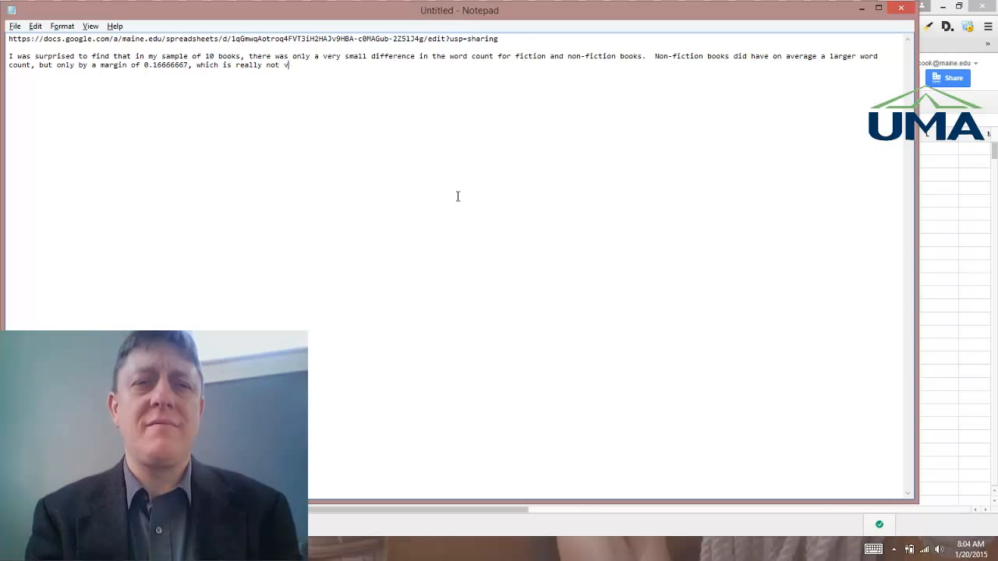
type("ery large.")
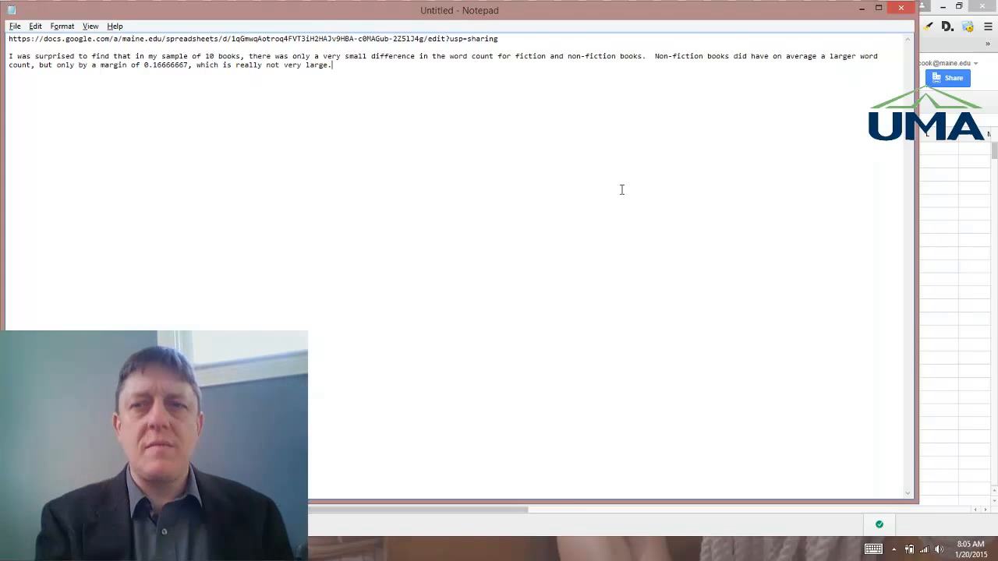
left_click(963, 196)
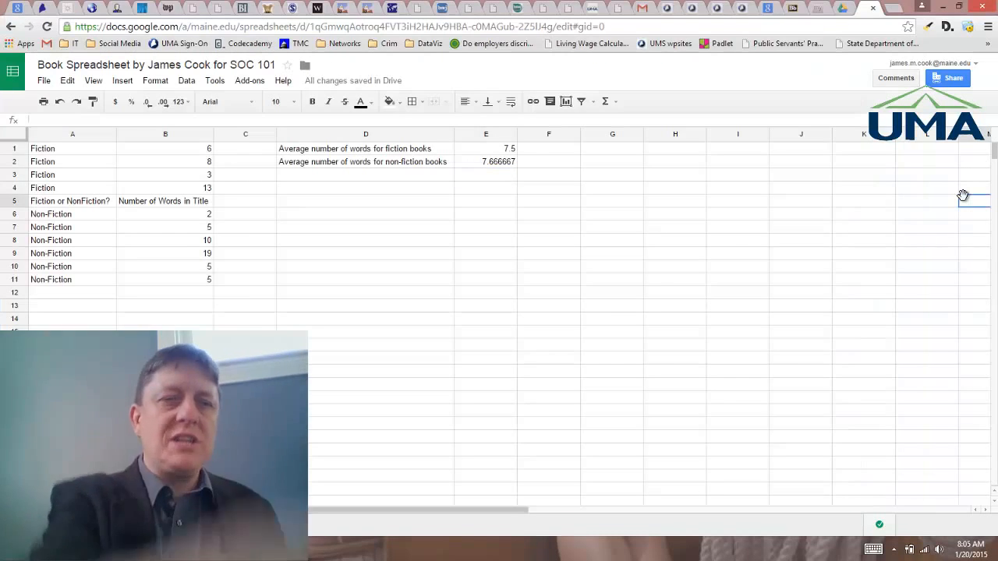